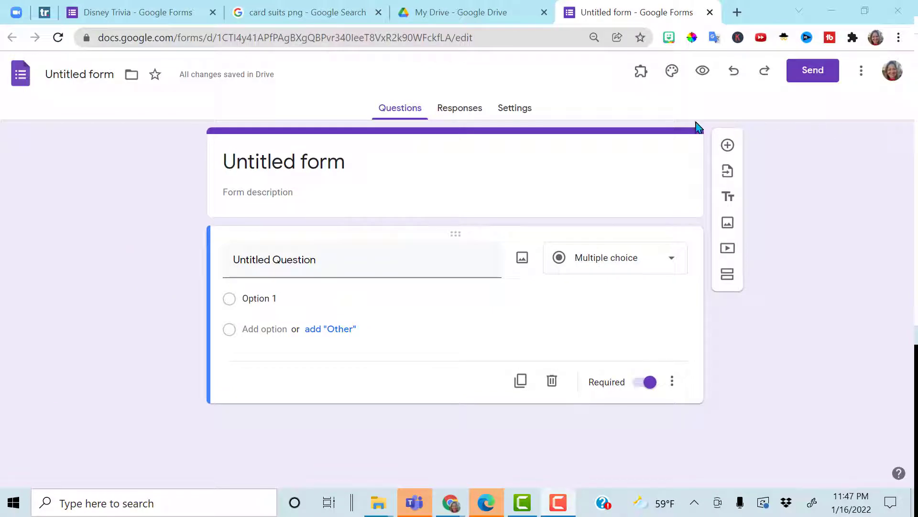
# - Turn the form into a quiz and set grades to release "Later, after manual review"
pyautogui.click(531, 110)
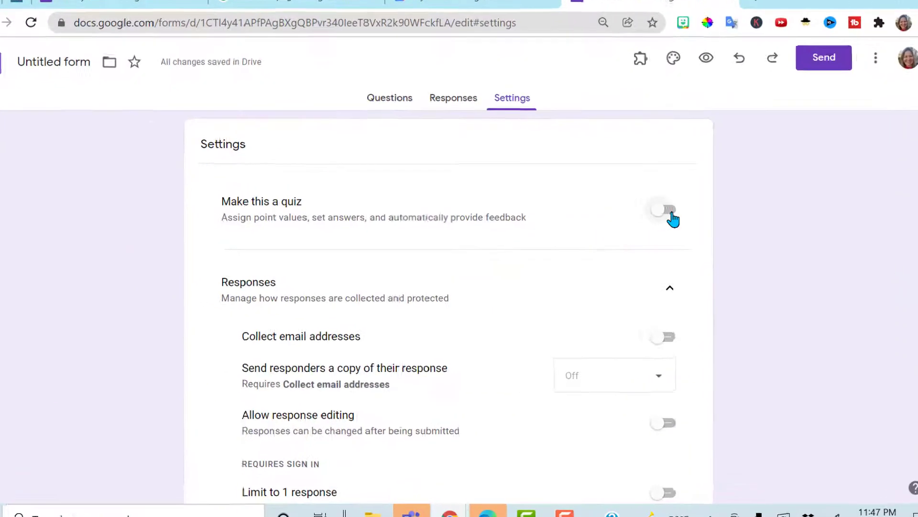
pyautogui.click(765, 198)
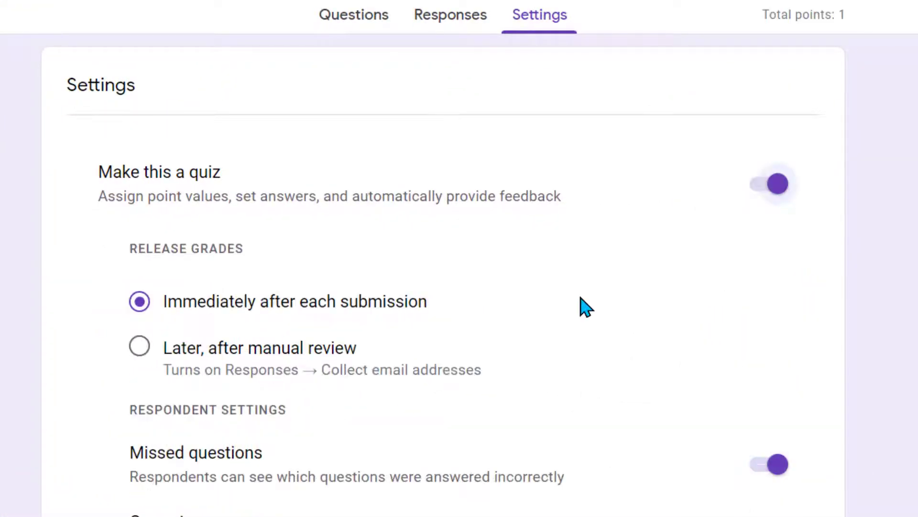
pyautogui.click(140, 345)
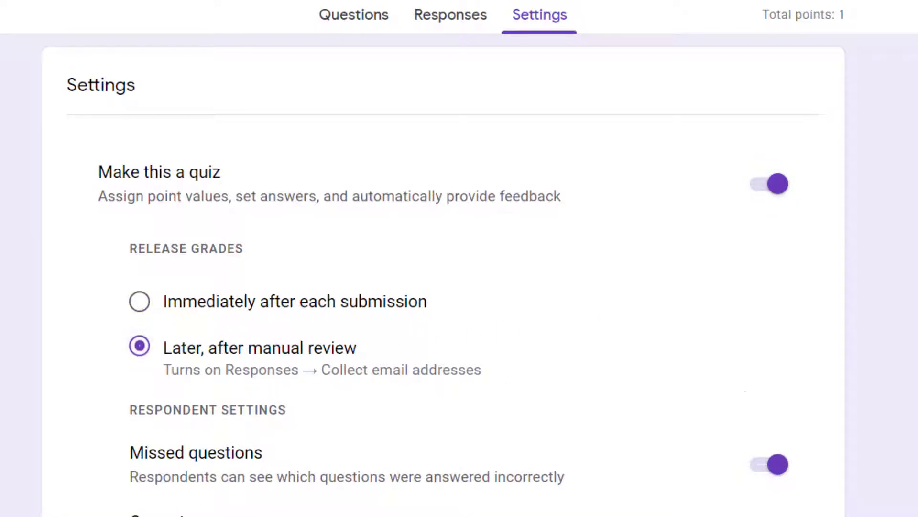
# - Turn off respondents' access to missed questions, correct answers and point values in the quiz's respondent settings
pyautogui.scroll(-5, 866, 166)
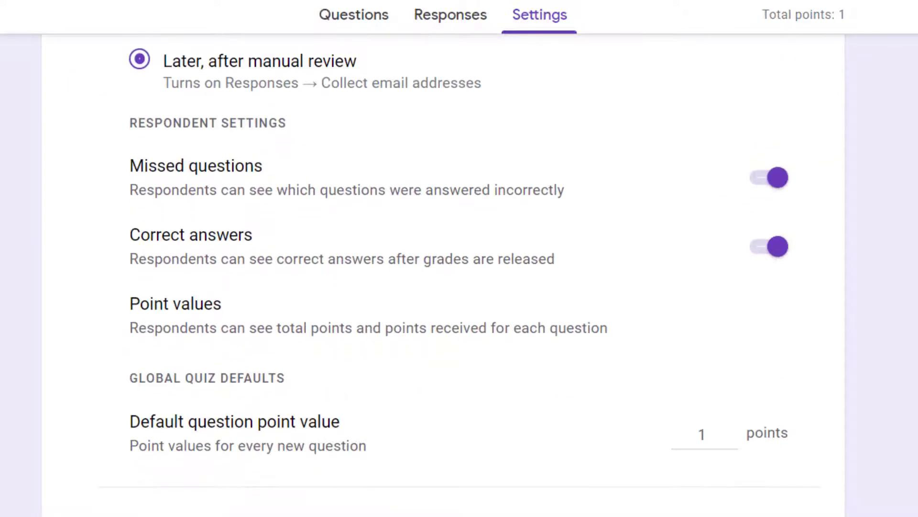
pyautogui.click(768, 188)
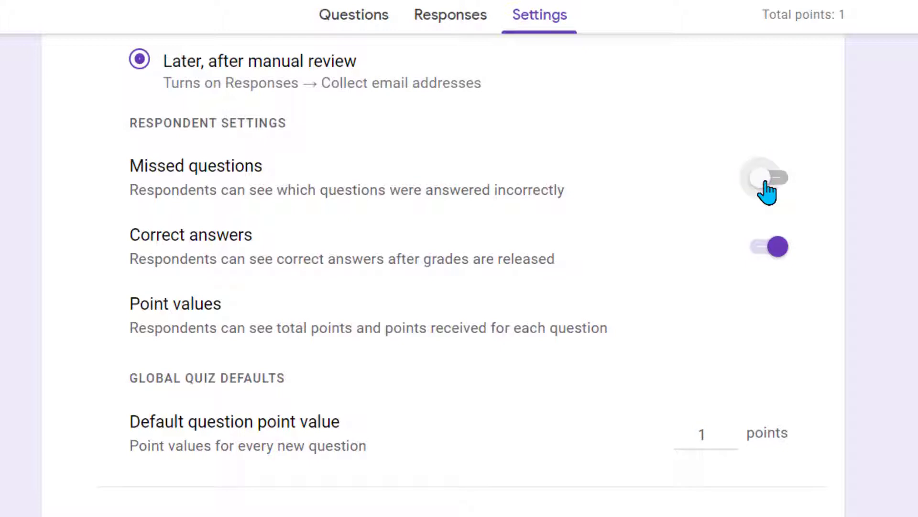
pyautogui.click(756, 255)
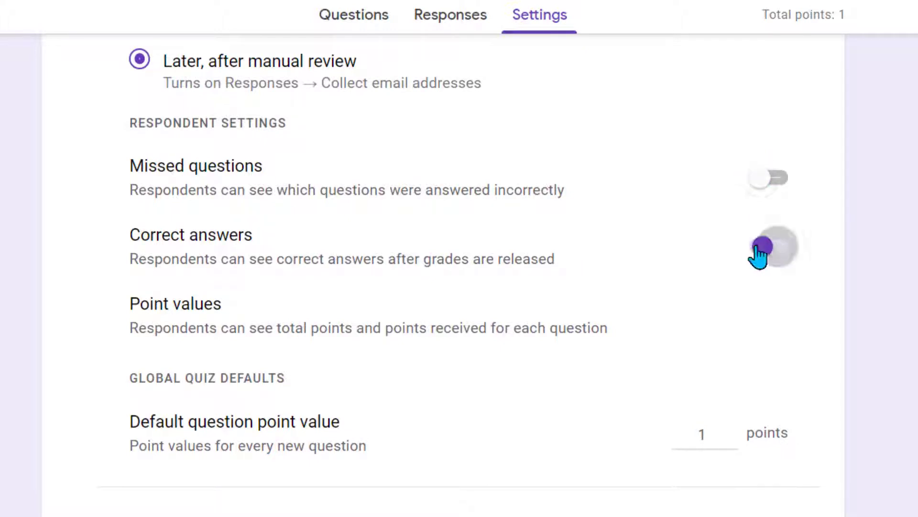
pyautogui.click(749, 316)
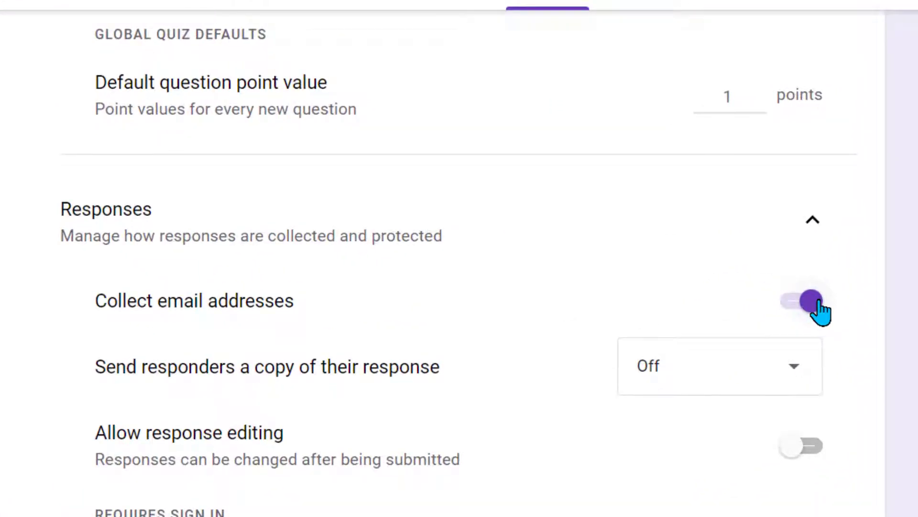
# - Limit the form to 1 response per respondent and enable shuffled question order
pyautogui.scroll(-3, 857, 358)
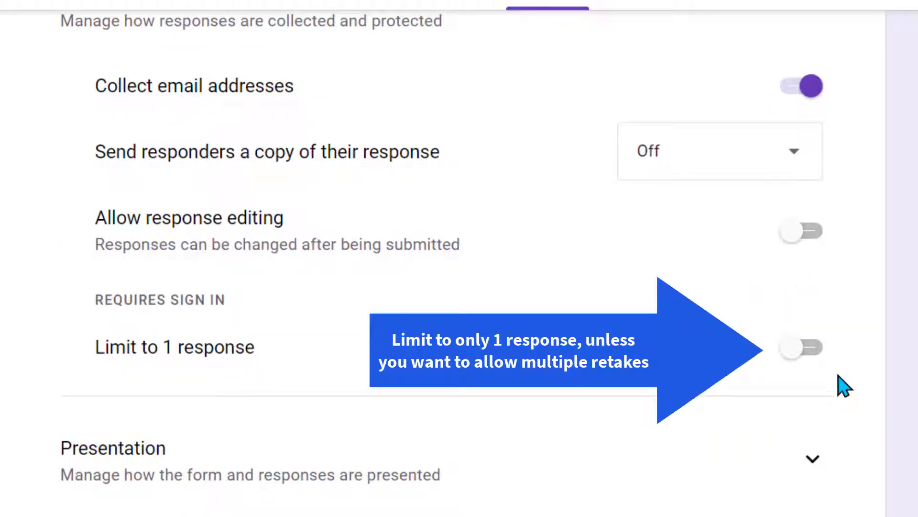
pyautogui.click(813, 351)
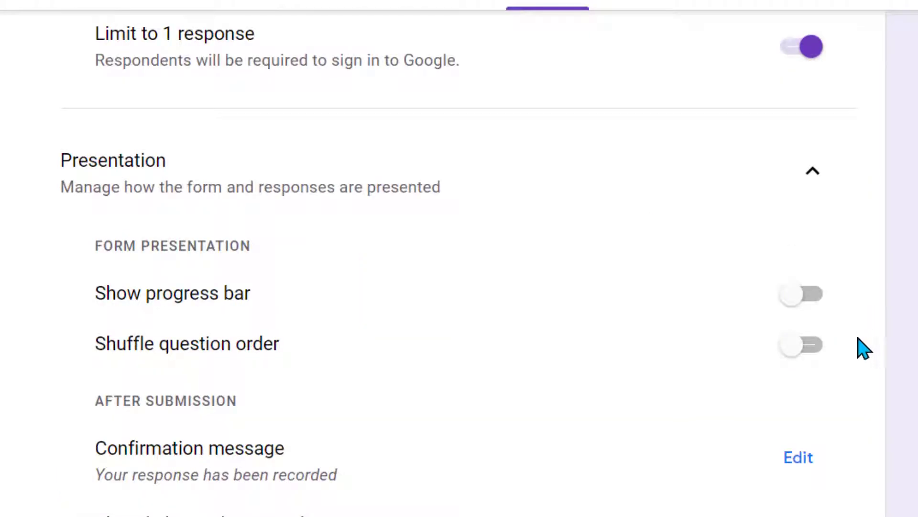
pyautogui.click(819, 346)
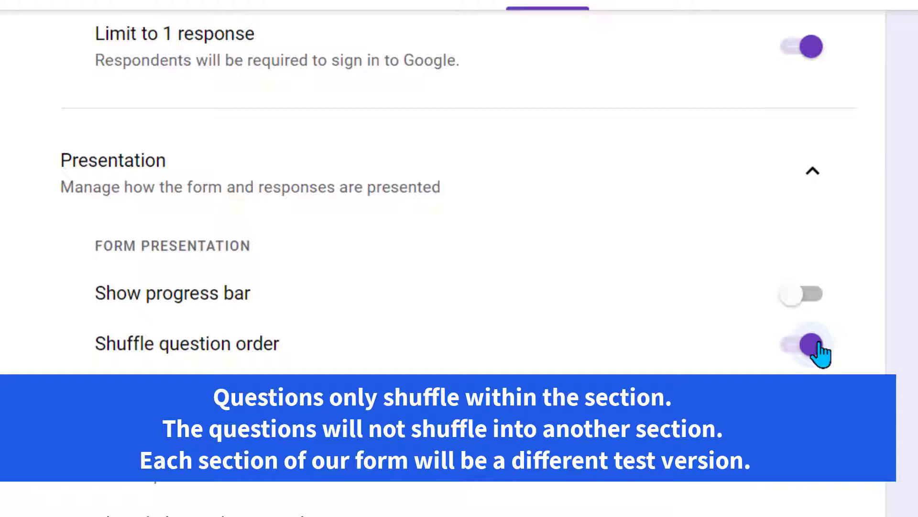
pyautogui.scroll(-3, 819, 343)
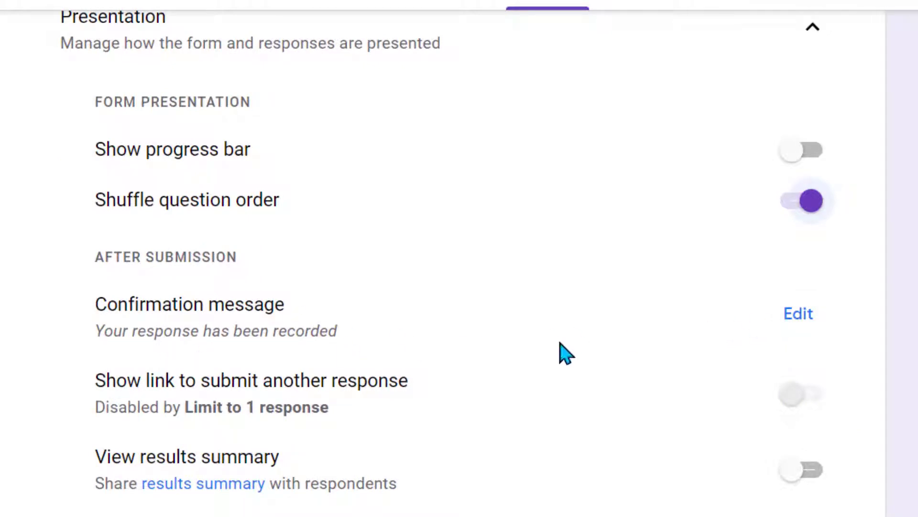
pyautogui.click(798, 315)
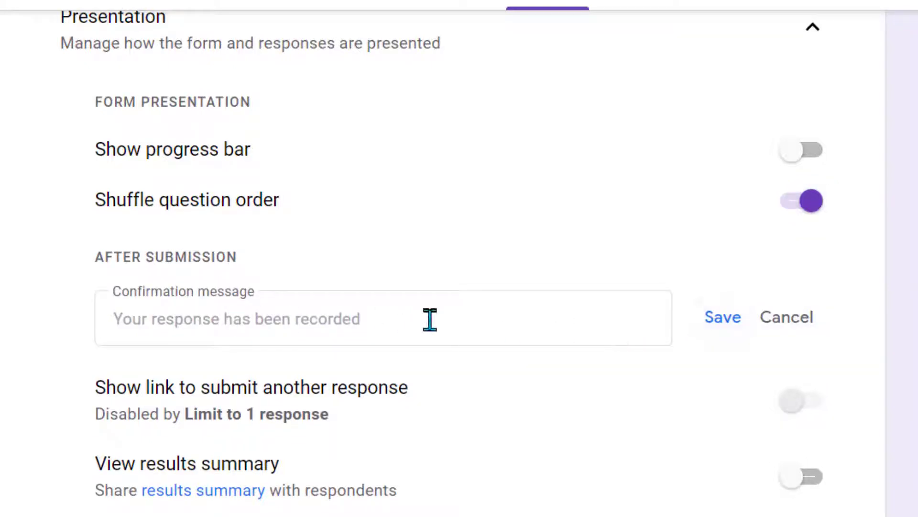
pyautogui.click(782, 318)
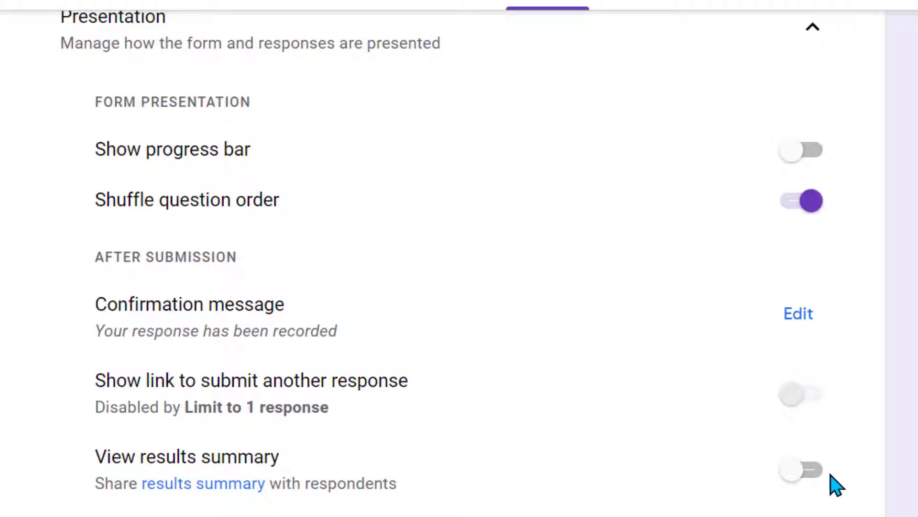
# - Enable collecting email addresses by default and making questions required by default
pyautogui.scroll(-10, 836, 485)
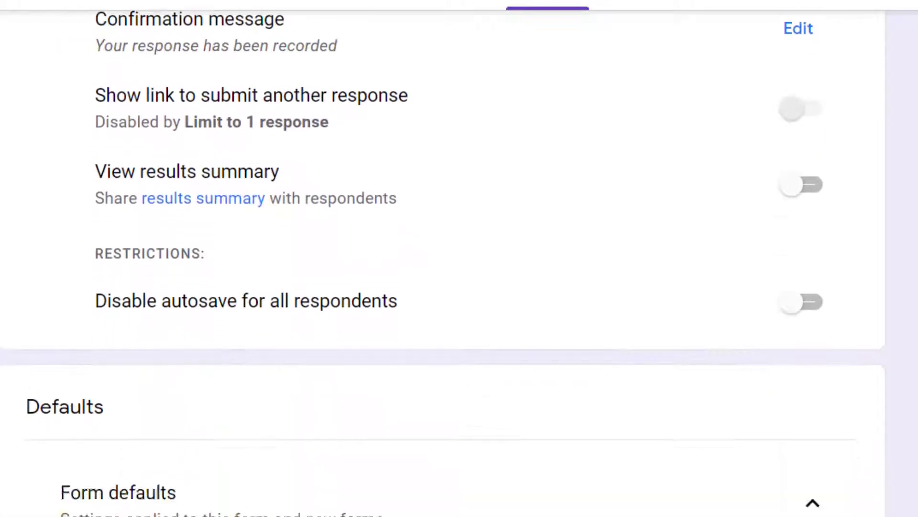
pyautogui.scroll(-2, 442, 277)
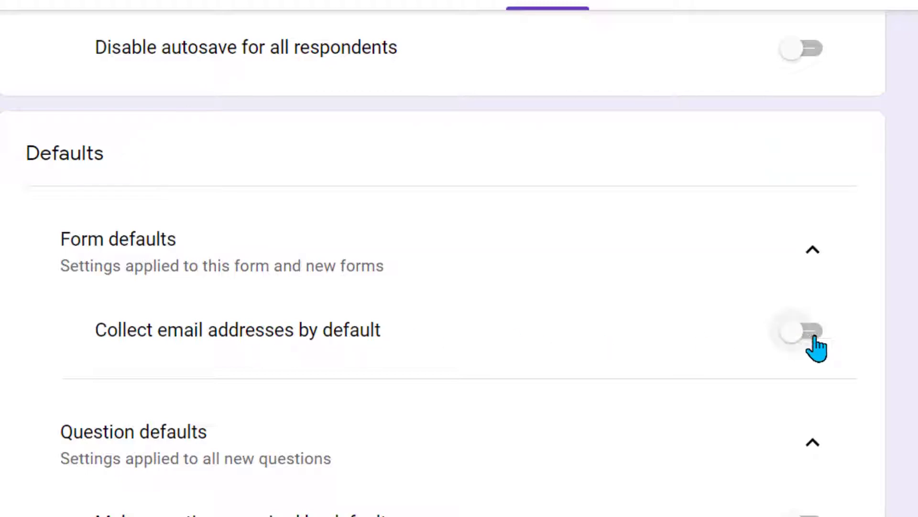
pyautogui.click(809, 331)
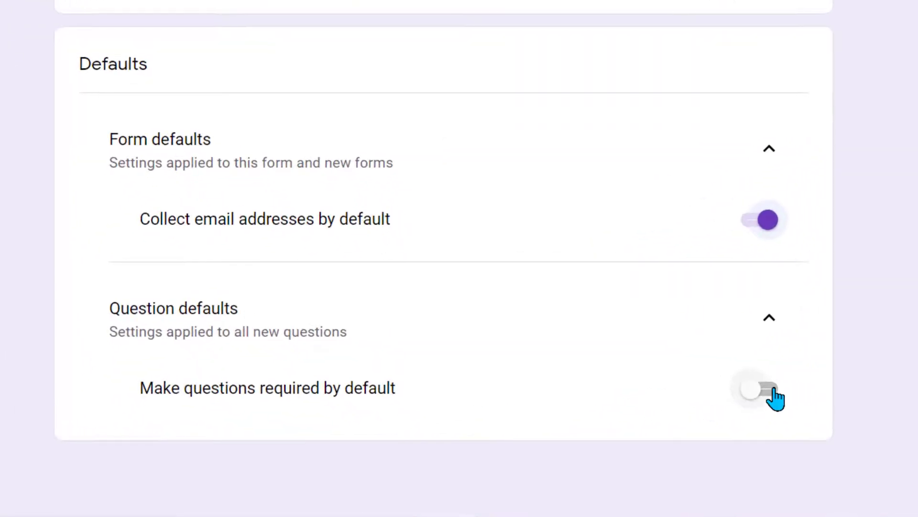
pyautogui.click(775, 398)
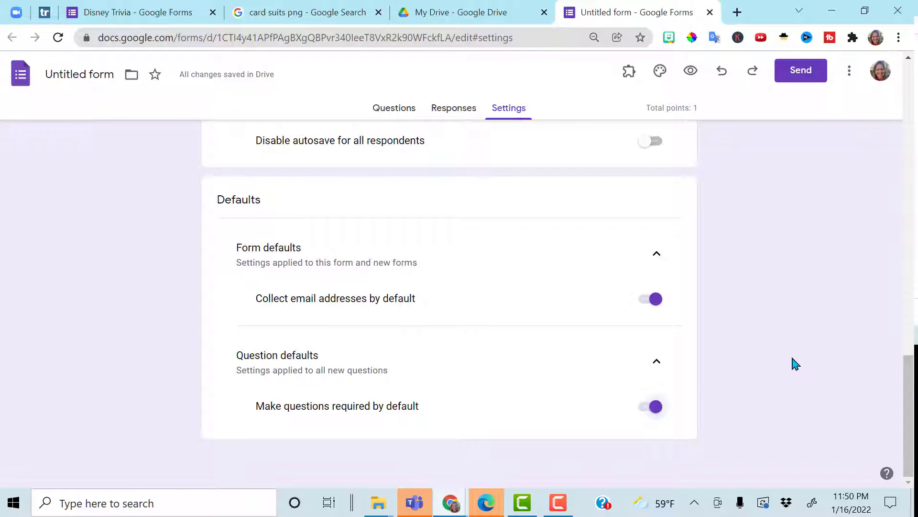
# - Return to the form's questions and name both the file and the form title "Disney Quiz"
pyautogui.moveTo(907, 378); pyautogui.dragTo(881, 88)
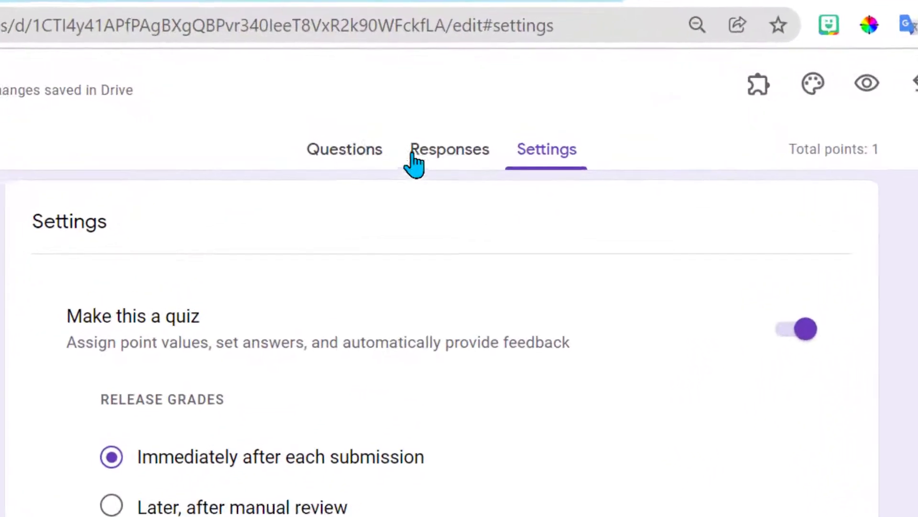
pyautogui.click(346, 152)
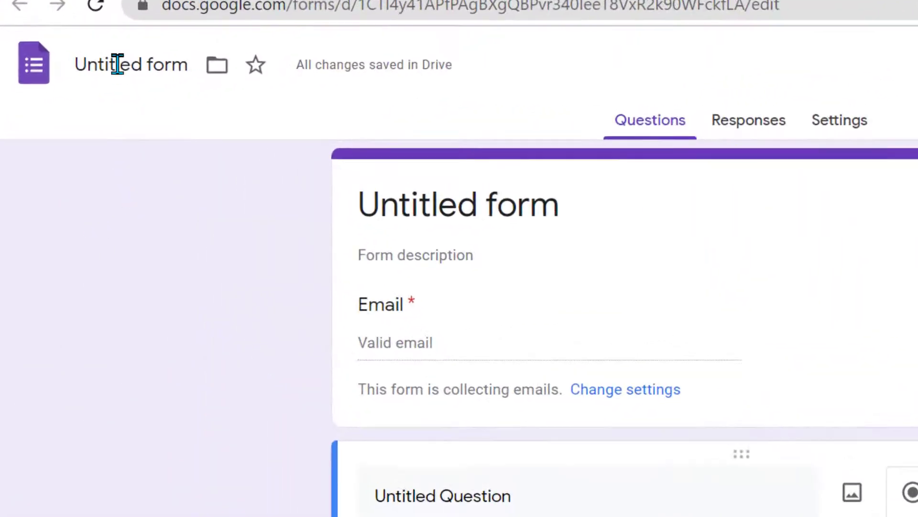
pyautogui.click(70, 74)
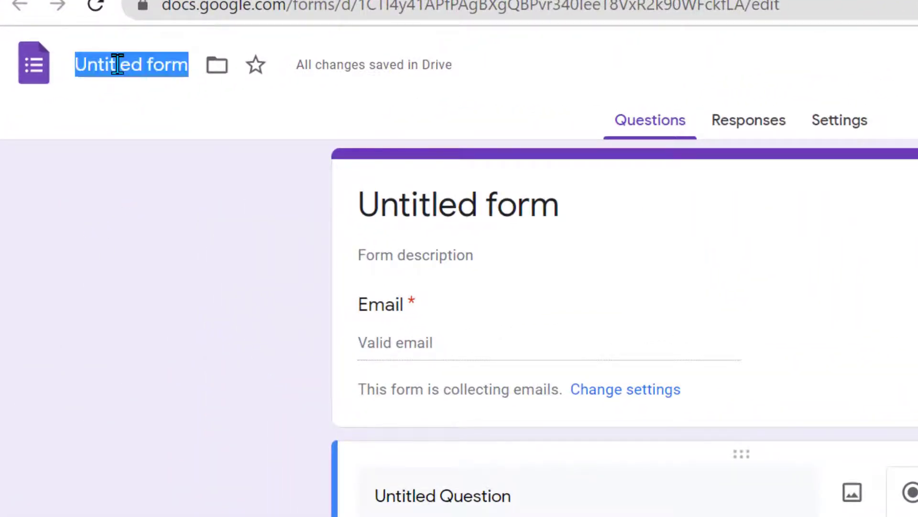
pyautogui.write('Disney Quiz')
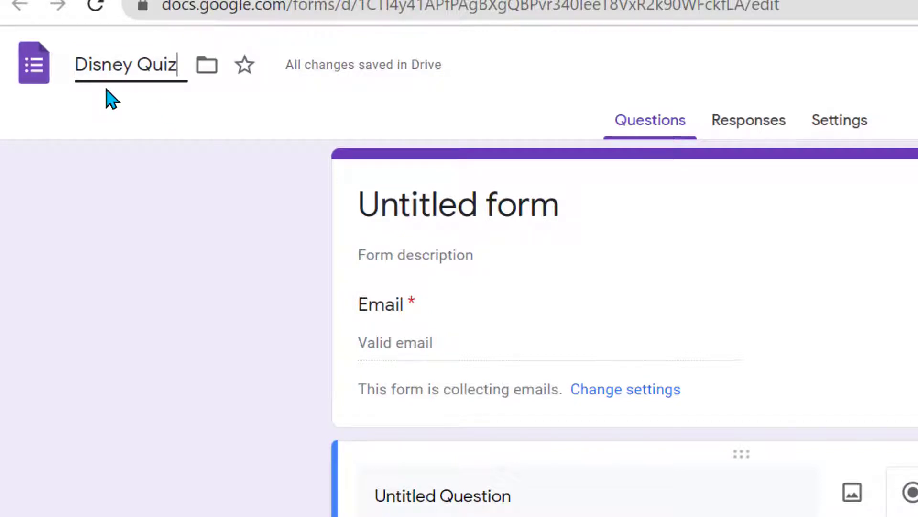
pyautogui.click(431, 200)
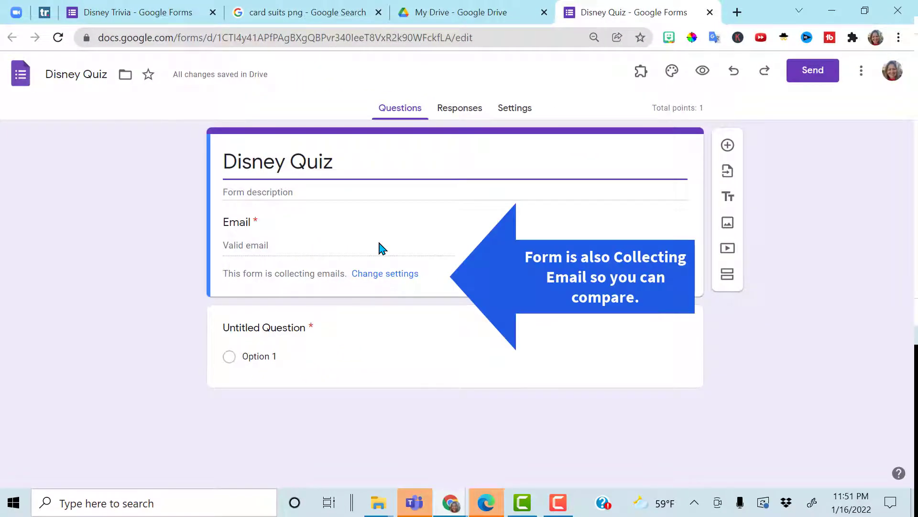
# - Make the untitled multiple-choice question ask what period the respondent has the teacher, with answer options 1, 2, 3, 4 and 5
pyautogui.click(259, 327)
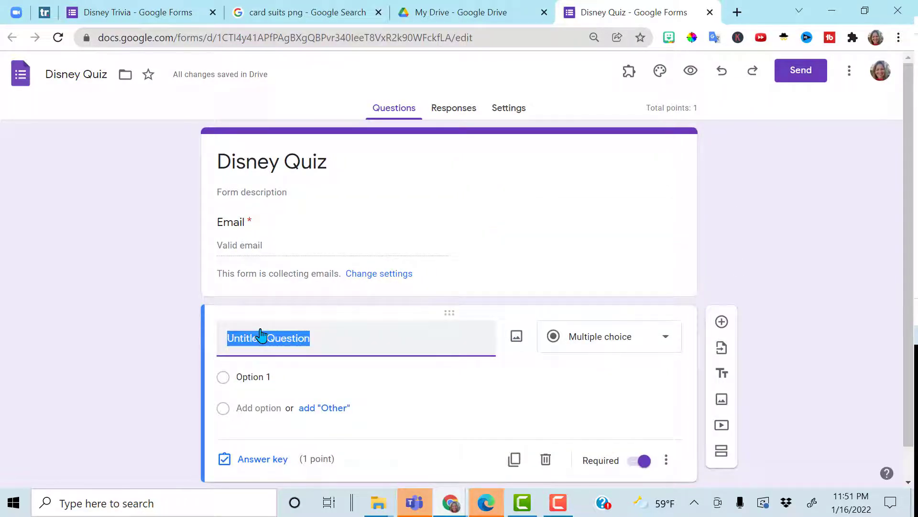
pyautogui.write('What period do you have MrsPTarleton')
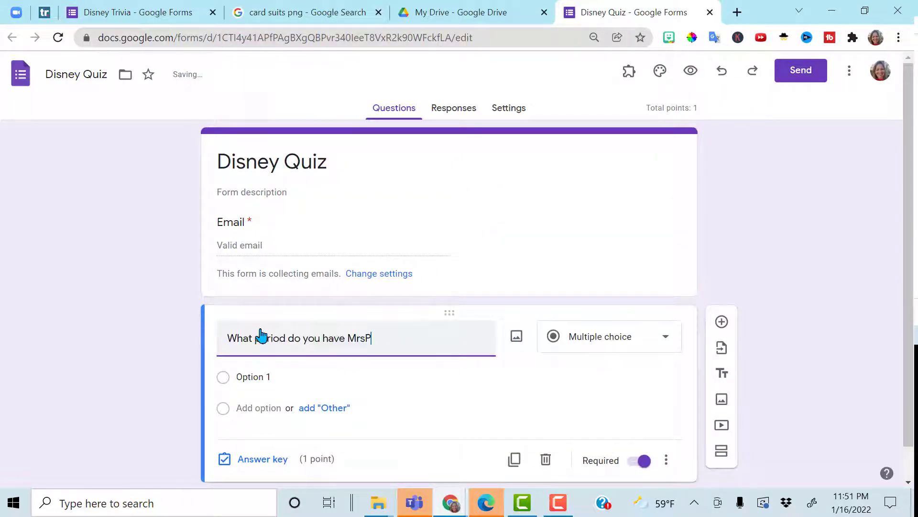
pyautogui.press('Return')
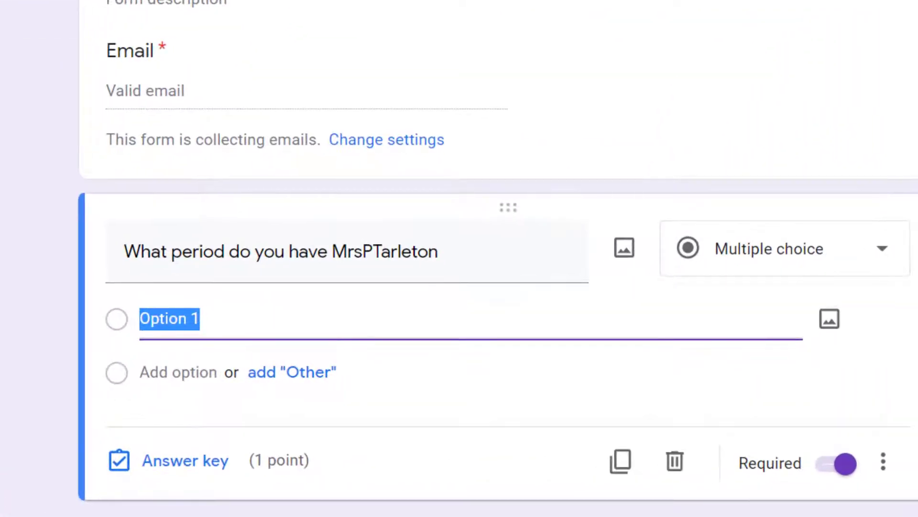
pyautogui.write('1')
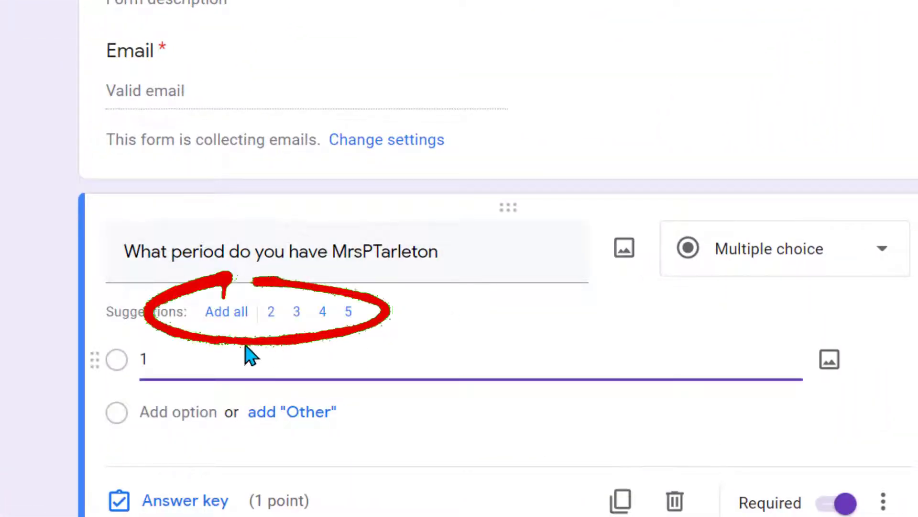
pyautogui.click(219, 315)
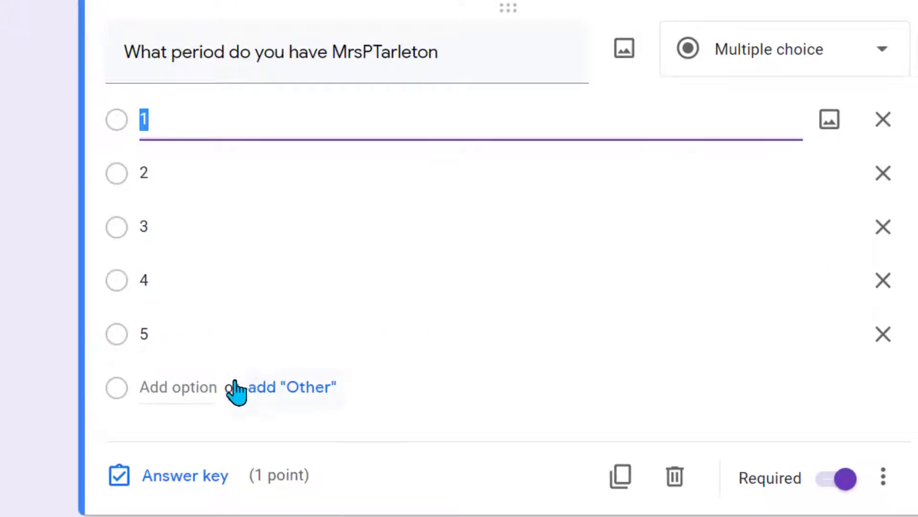
pyautogui.click(173, 396)
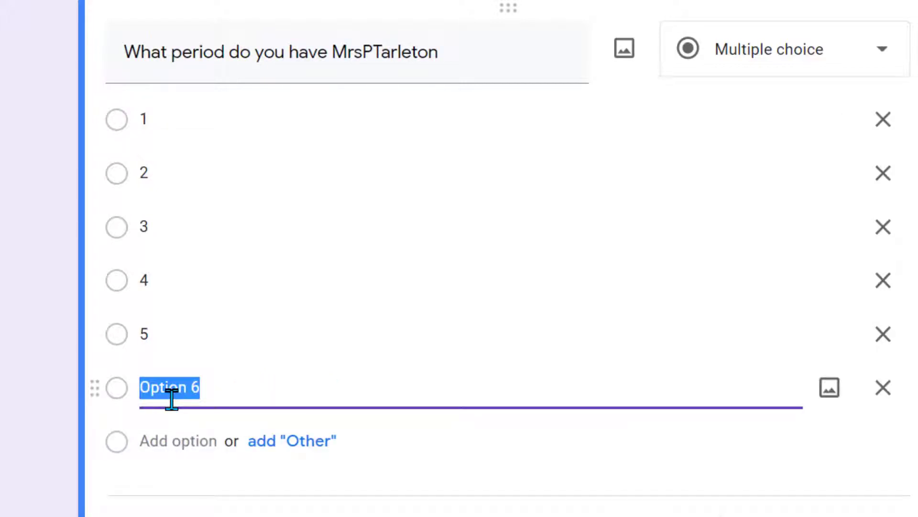
pyautogui.write('6')
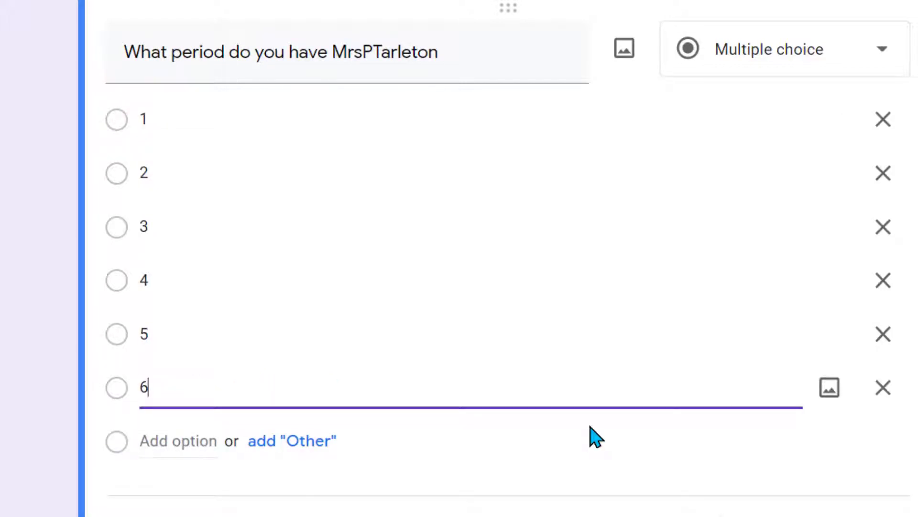
pyautogui.click(884, 389)
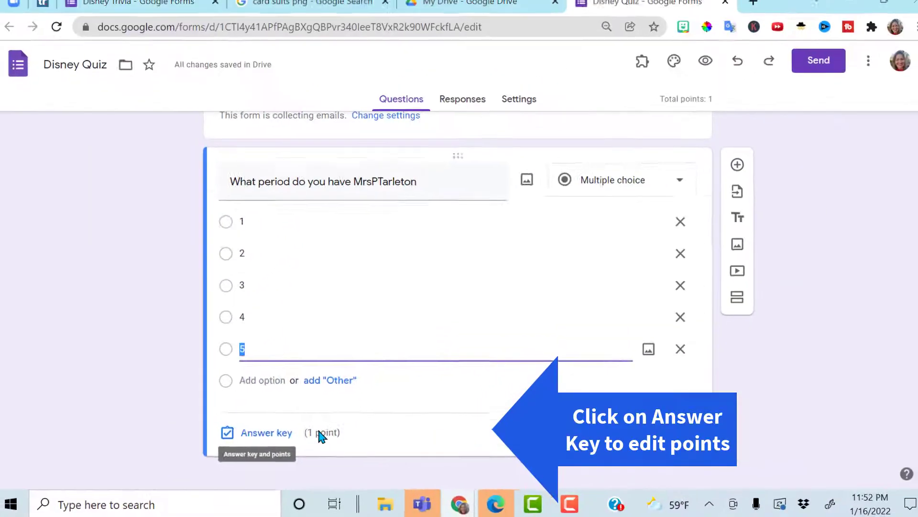
# - Set the class period question's value to 0 points in its answer key
pyautogui.click(319, 432)
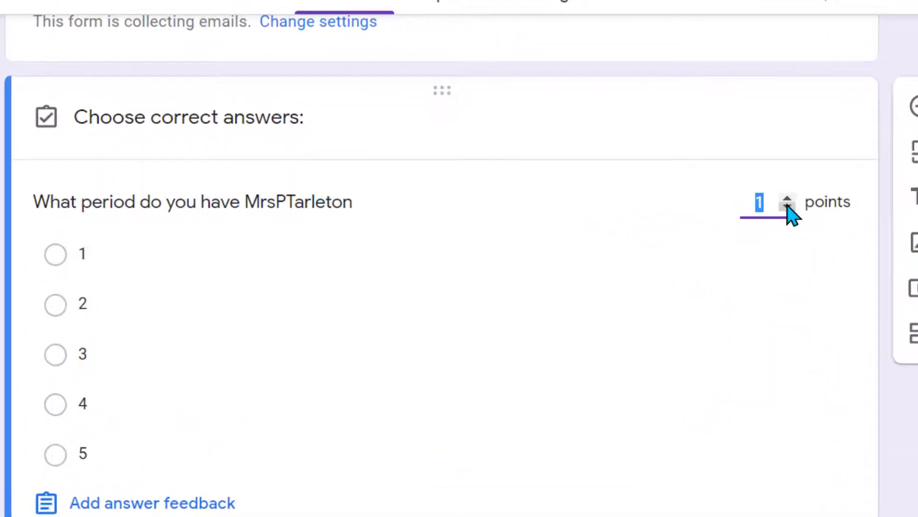
pyautogui.click(646, 229)
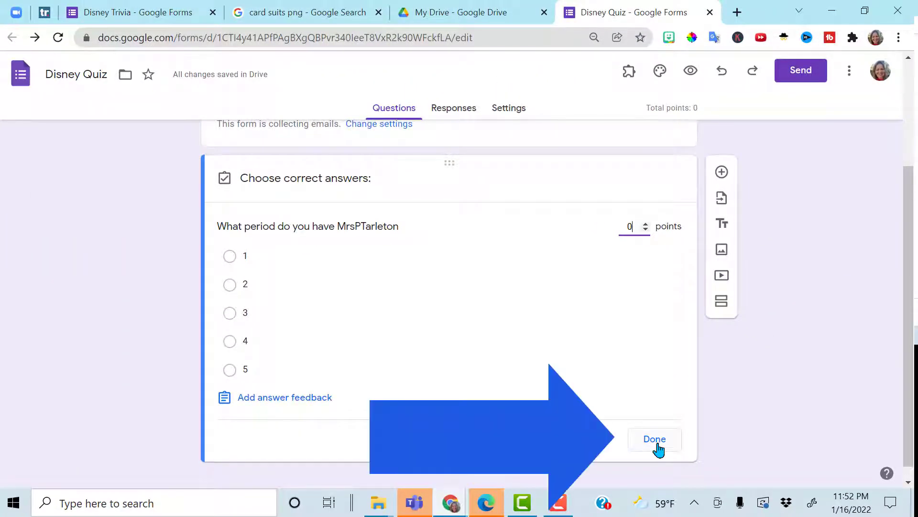
pyautogui.click(655, 440)
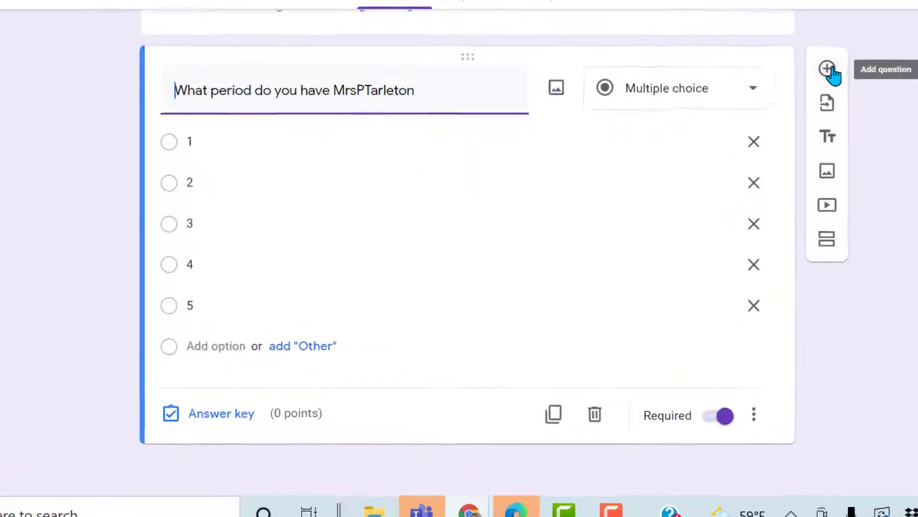
# - Add a short-answer question titled "First Name" and set its value to 0 points in the answer key
pyautogui.click(828, 70)
pyautogui.write('First Name')
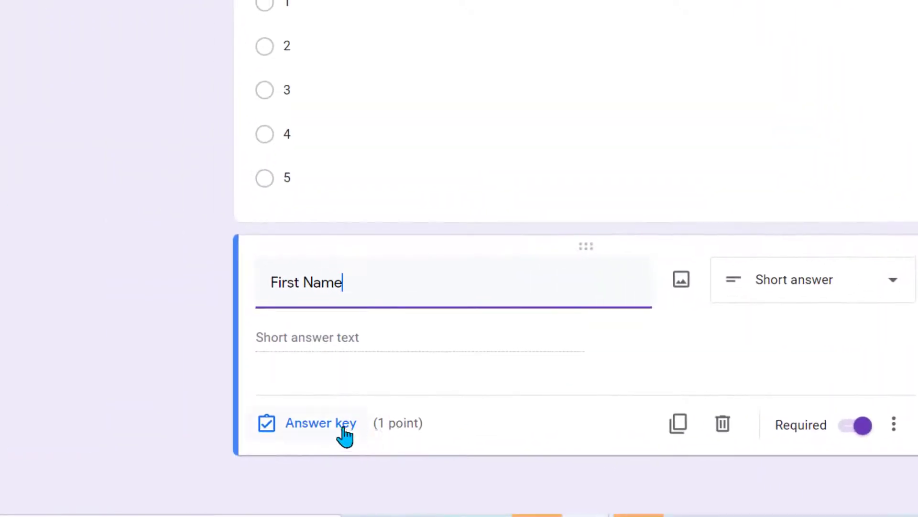
pyautogui.click(327, 427)
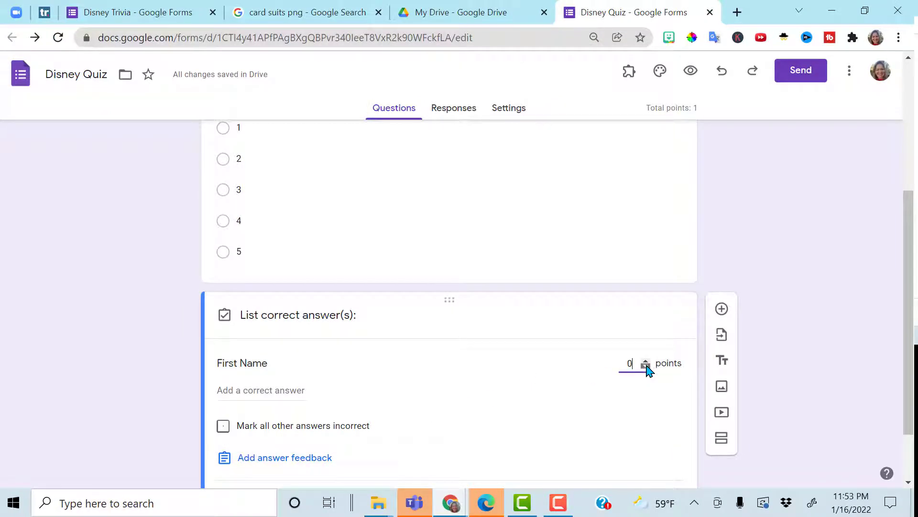
pyautogui.scroll(-2, 653, 407)
pyautogui.click(656, 425)
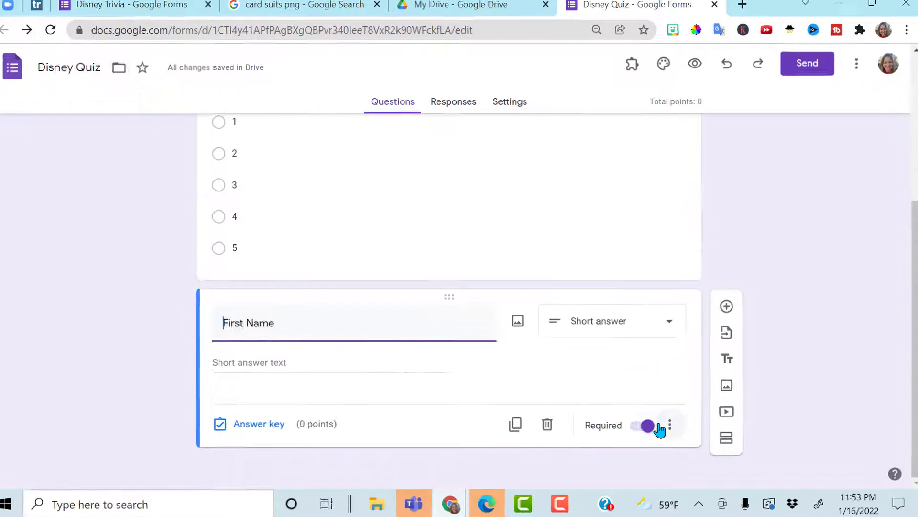
# - Duplicate the First Name question and retitle the copy "Last Name"
pyautogui.click(543, 415)
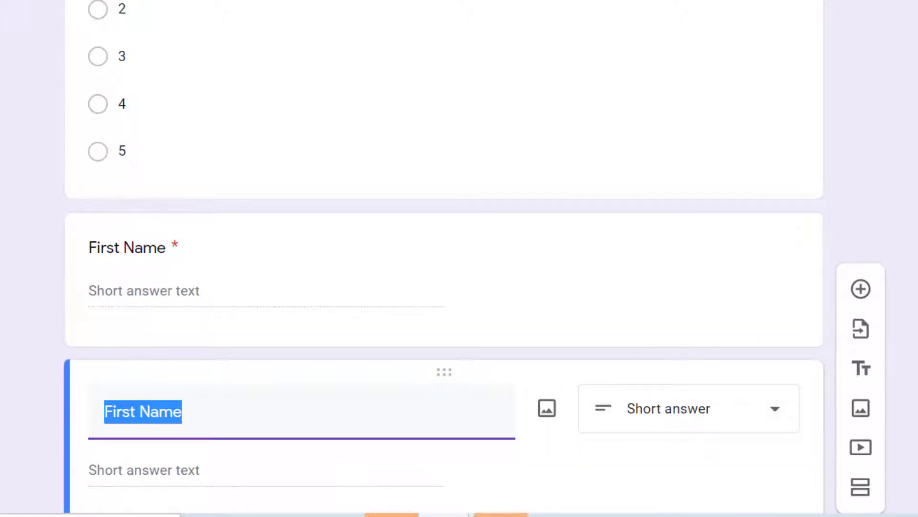
pyautogui.write('Las')
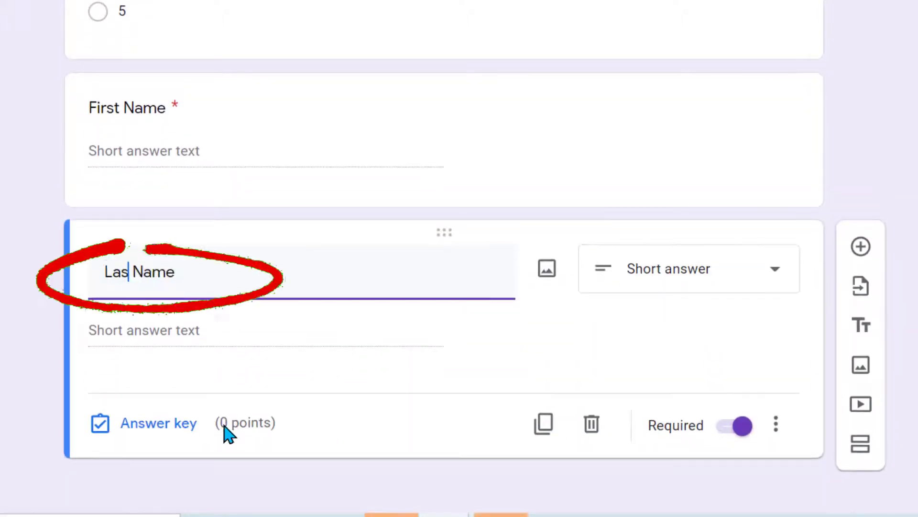
pyautogui.write('t')
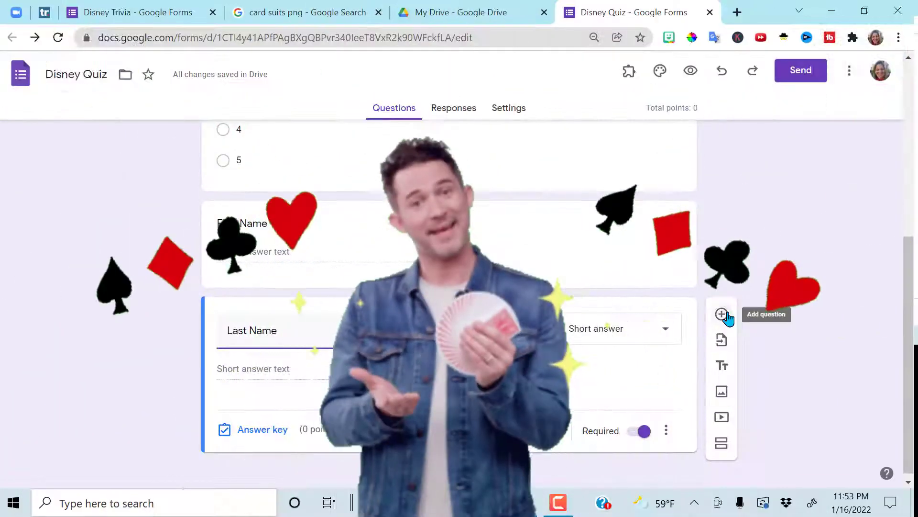
# - Add a multiple-choice question "What suit is on your card" with a first option "Red Heart" illustrated by a red heart image
pyautogui.click(723, 314)
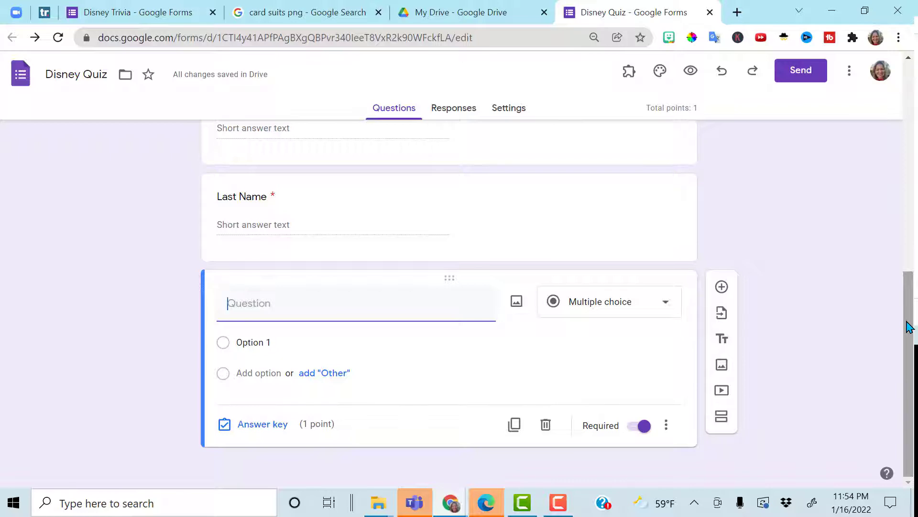
pyautogui.write('What suit is on your card')
pyautogui.click(347, 341)
pyautogui.write('Red Heart')
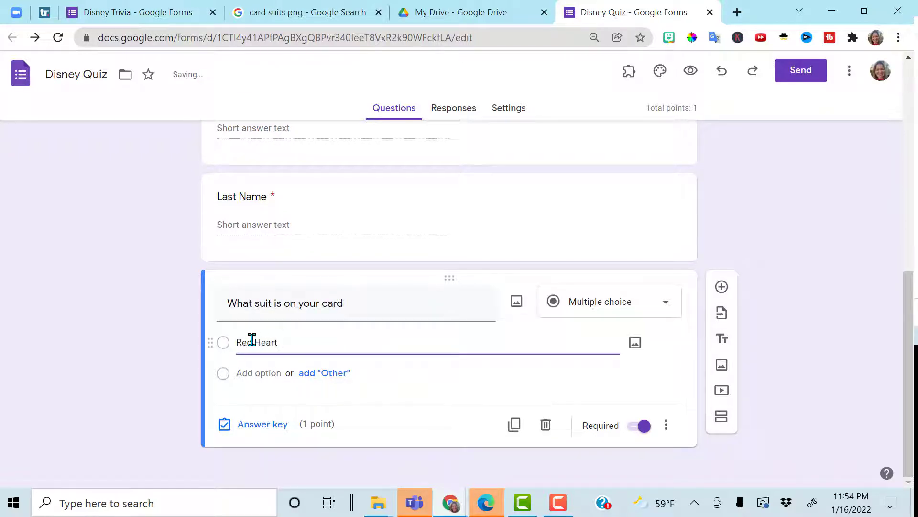
pyautogui.click(635, 343)
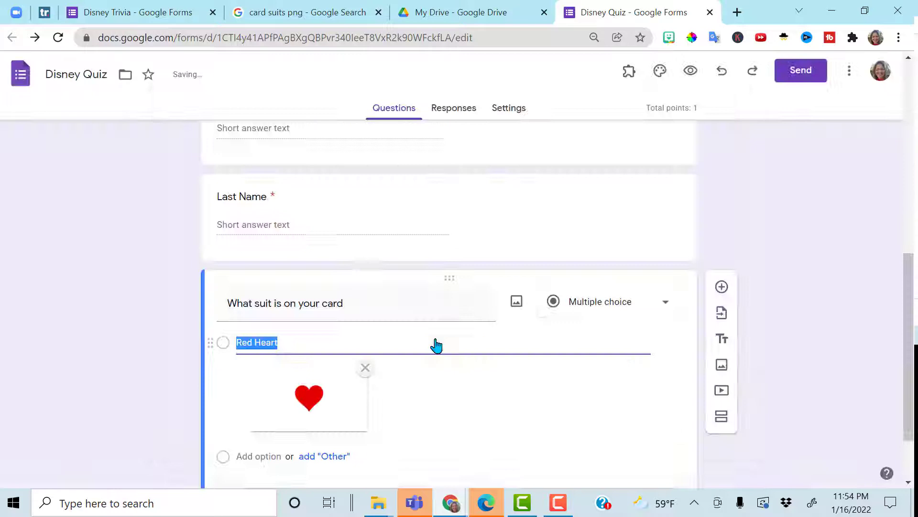
# - Add the options "Black Club" and "Red Diamond" to the card suit question, each with its matching suit image
pyautogui.scroll(-2, 493, 338)
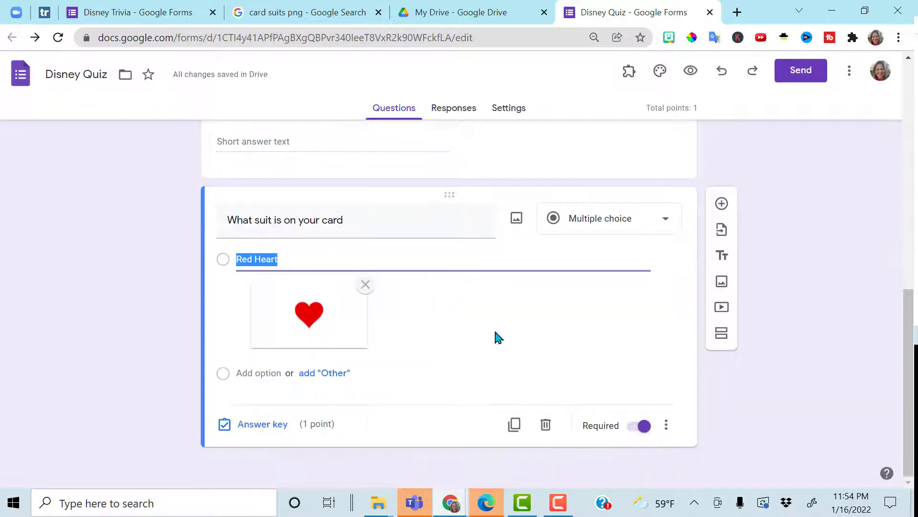
pyautogui.click(251, 373)
pyautogui.write('Black Club')
pyautogui.click(635, 373)
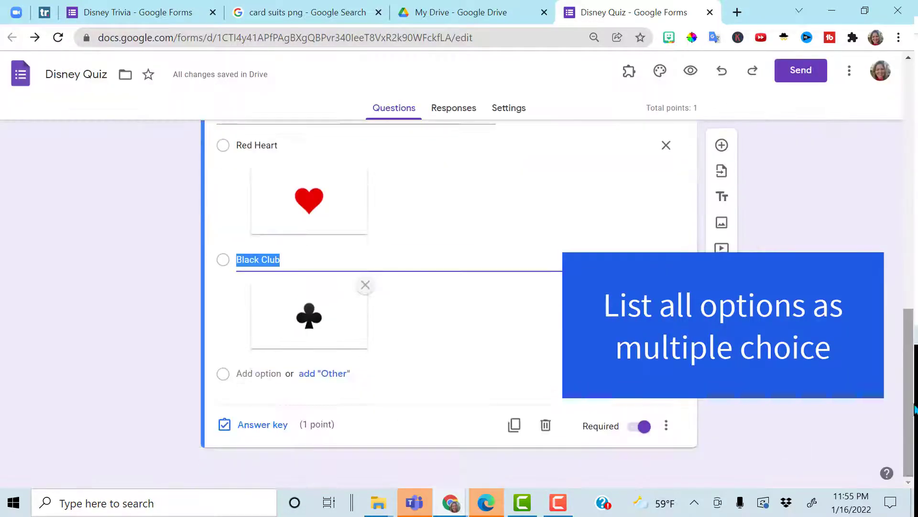
pyautogui.click(256, 374)
pyautogui.write('Red Diamond')
pyautogui.click(635, 373)
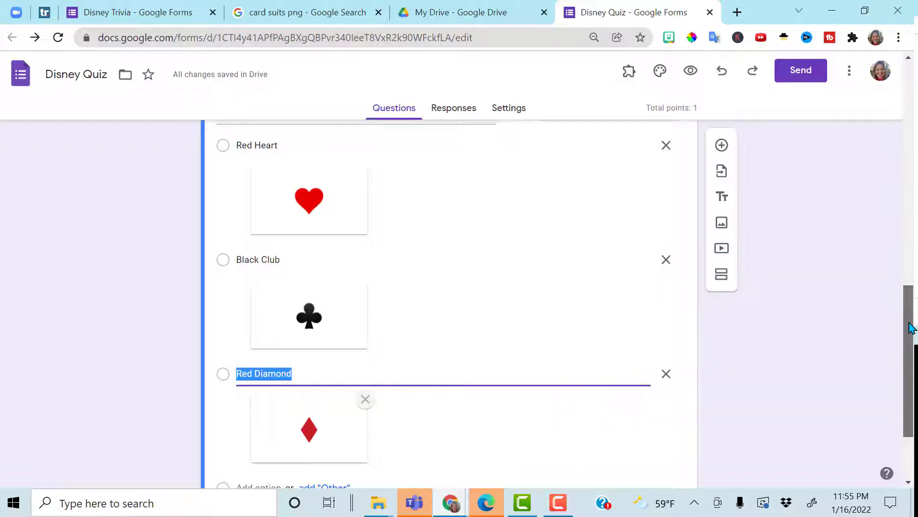
# - Set the card suit question's value to 0 points in its answer key
pyautogui.moveTo(910, 329); pyautogui.dragTo(910, 368)
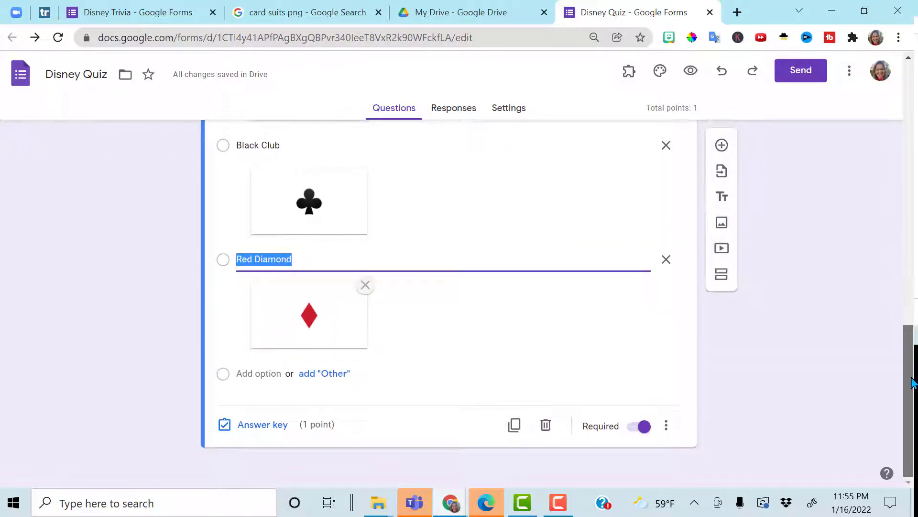
pyautogui.click(261, 433)
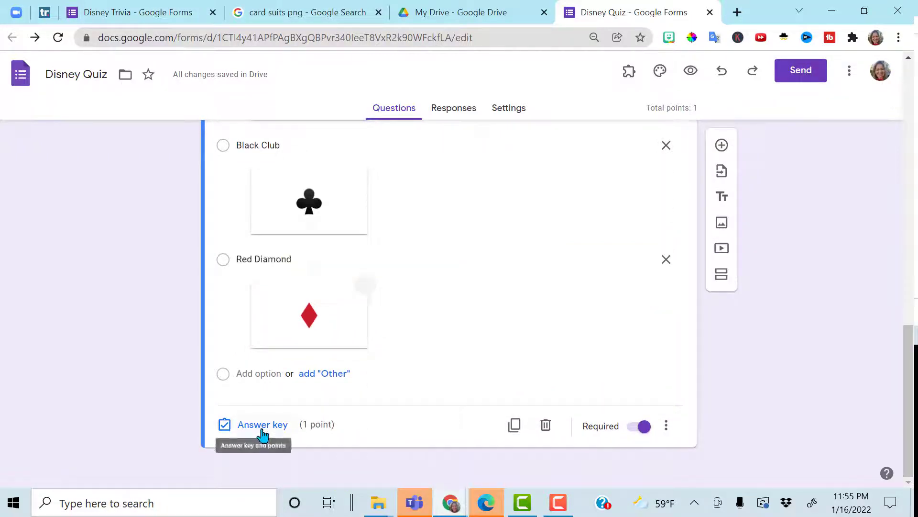
pyautogui.click(645, 271)
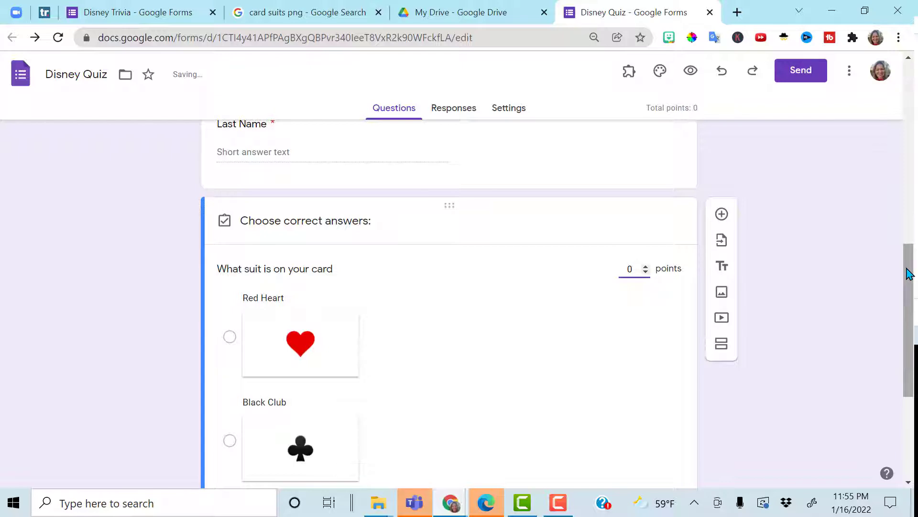
pyautogui.moveTo(910, 269); pyautogui.dragTo(912, 337)
pyautogui.click(651, 439)
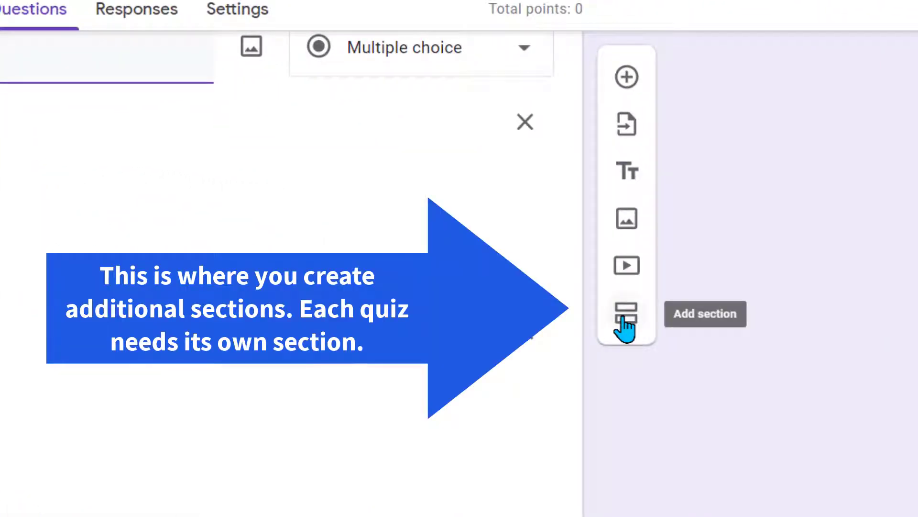
# - Add three new sections after the card suit question, one for each quiz version
pyautogui.click(624, 316)
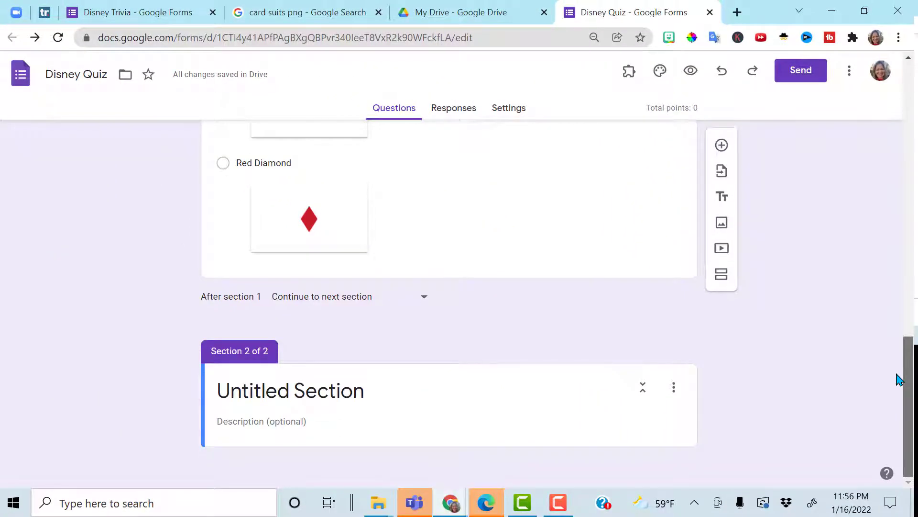
pyautogui.click(720, 280)
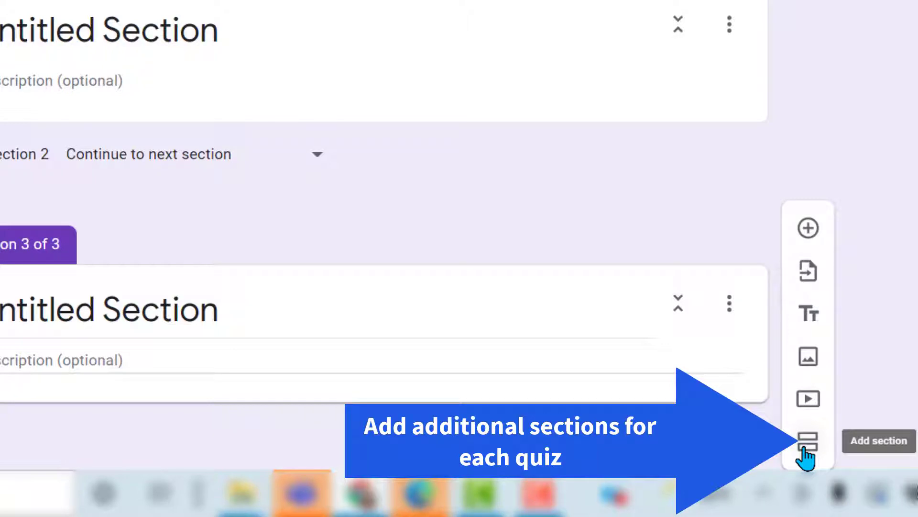
pyautogui.click(804, 450)
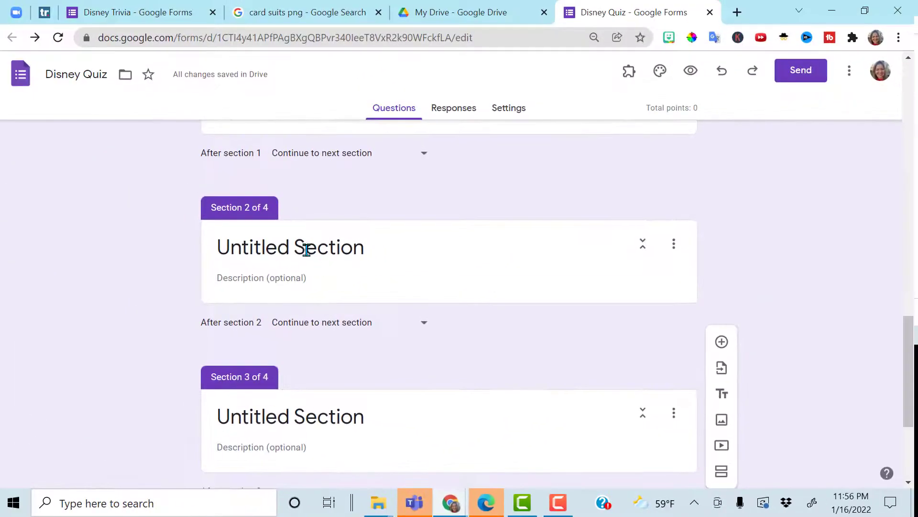
# - Title section 2 "Disney Quiz Version 1"
pyautogui.click(302, 247)
pyautogui.tripleClick(301, 248)
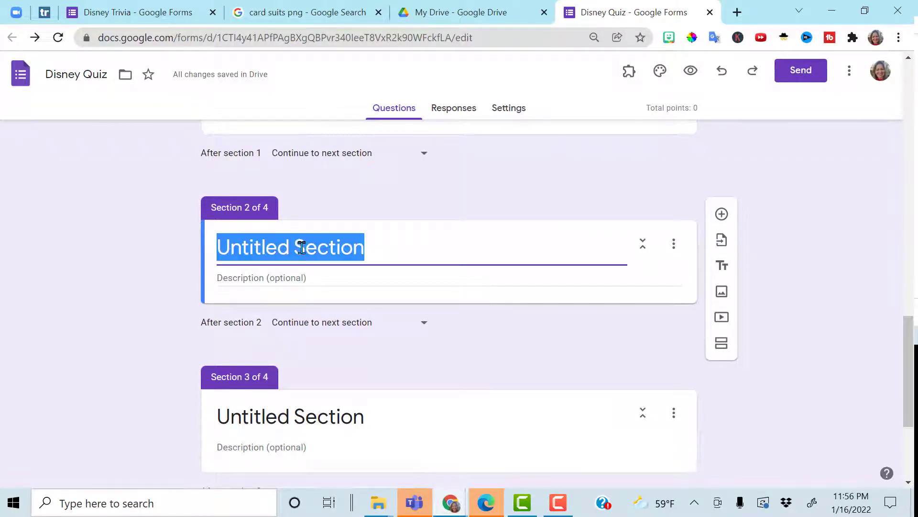
pyautogui.write('Disney Quiz Version 1')
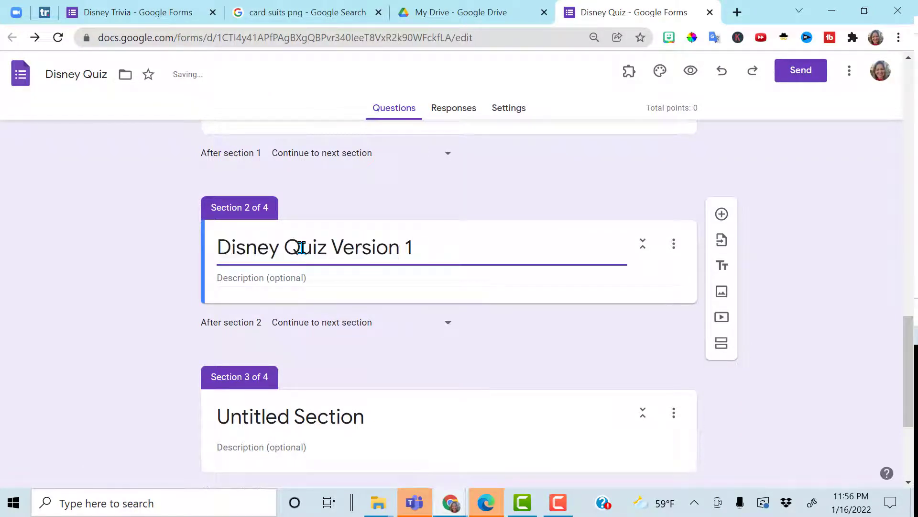
# - Copy section 2's title into section 3 and change it to "Disney Quiz Version 2"
pyautogui.moveTo(412, 247); pyautogui.dragTo(219, 249)
pyautogui.hotkey('ctrl', 'c')
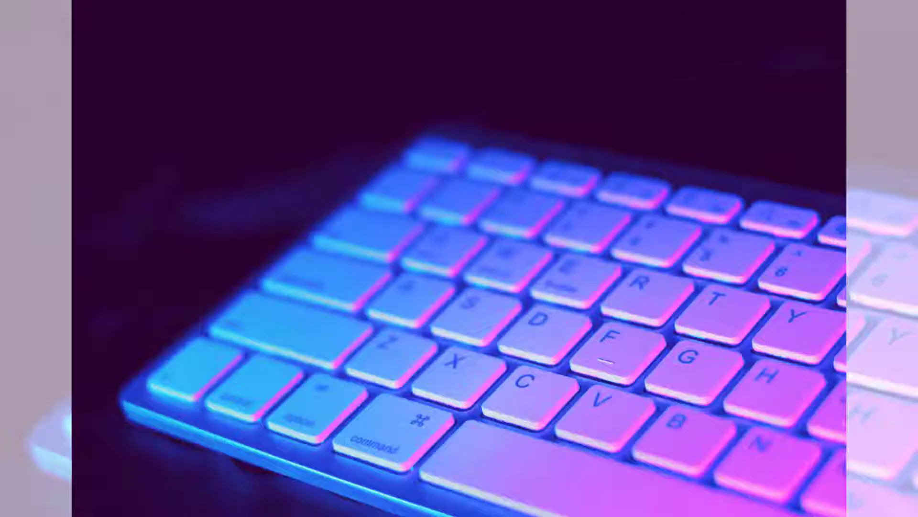
pyautogui.tripleClick(218, 417)
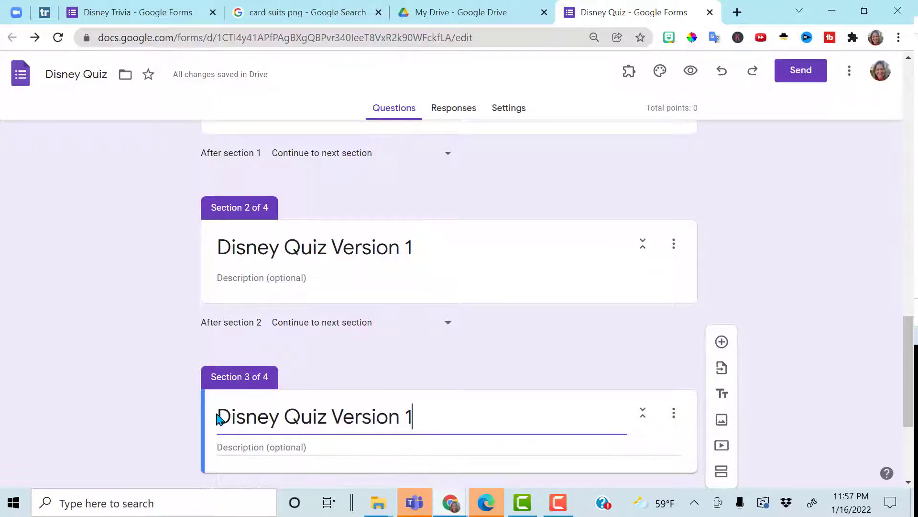
pyautogui.hotkey('ctrl', 'v')
pyautogui.press('BackSpace')
pyautogui.write('2')
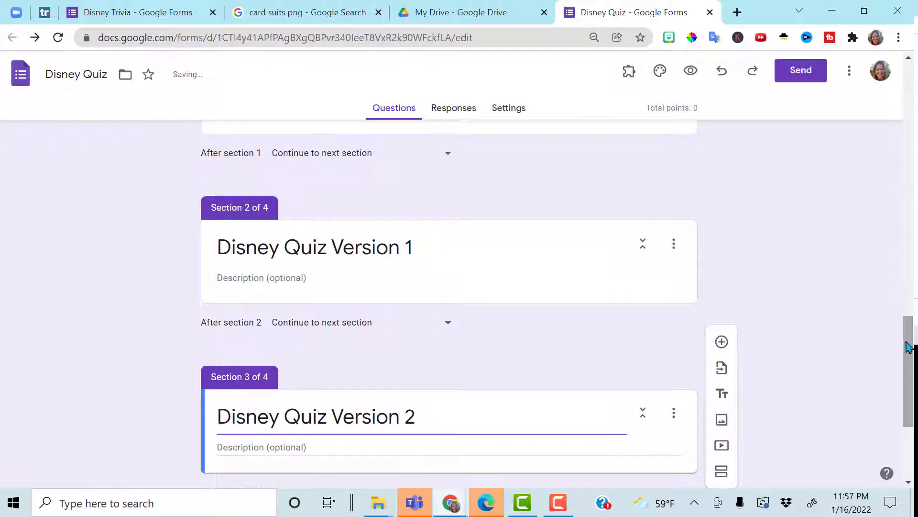
# - Title section 4 "Disney Quiz Version 3"
pyautogui.moveTo(908, 347); pyautogui.dragTo(912, 409)
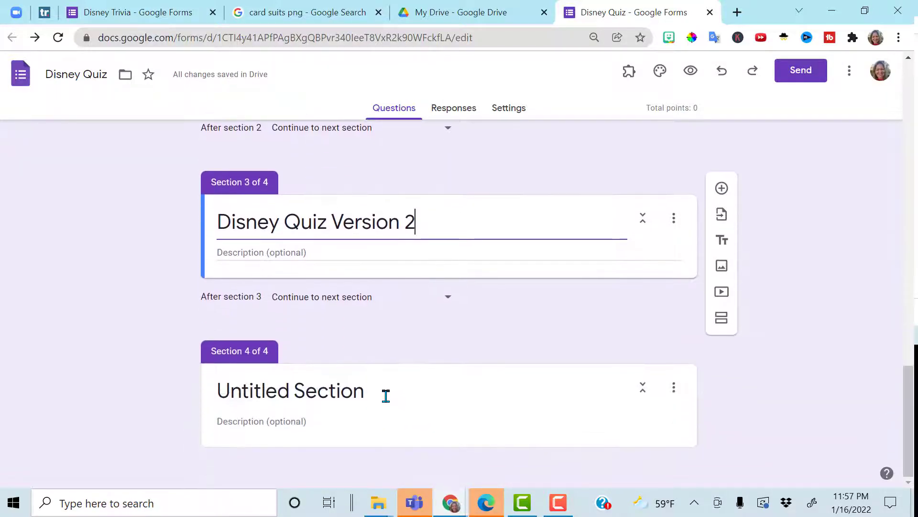
pyautogui.moveTo(379, 394); pyautogui.dragTo(217, 390)
pyautogui.write('Disney Quiz Version 3')
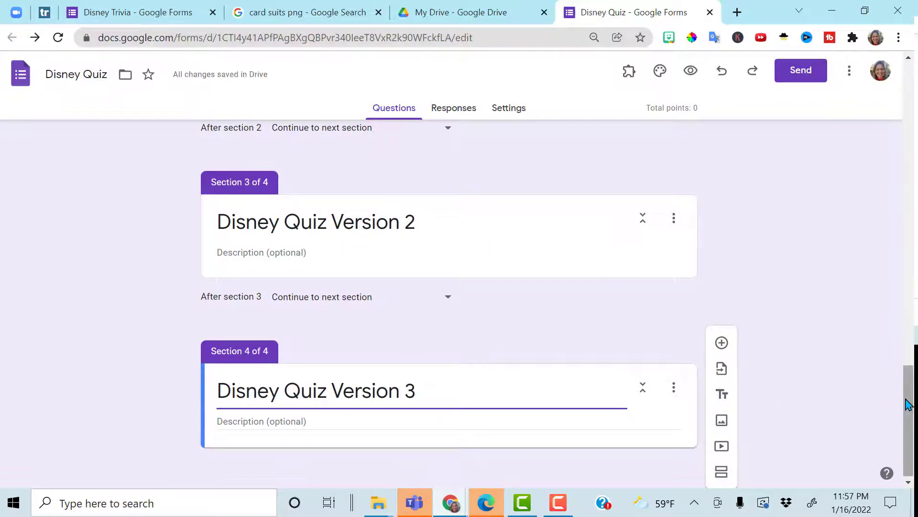
# - Add a multiple-choice question "What year did Disneyland open?" to the Disney Quiz Version 1 section, with options 1945, 1955 and 1965
pyautogui.moveTo(909, 404); pyautogui.dragTo(909, 368)
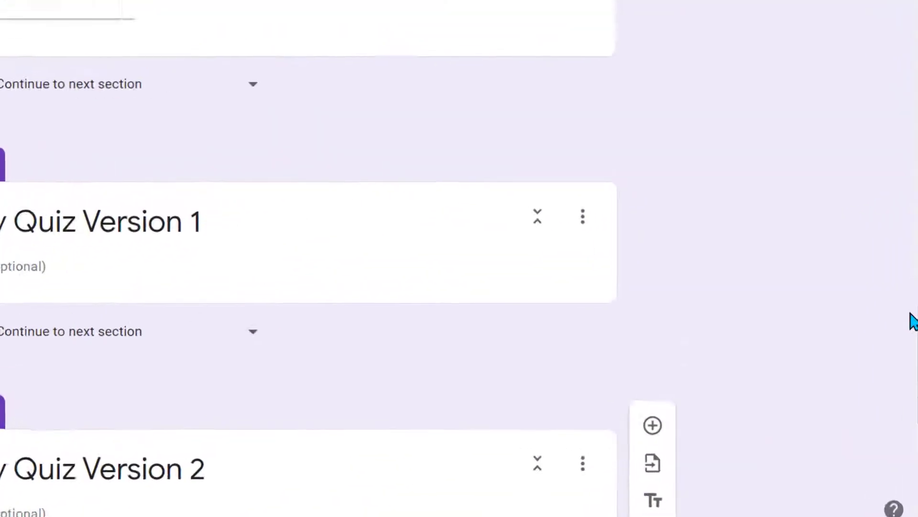
pyautogui.click(527, 266)
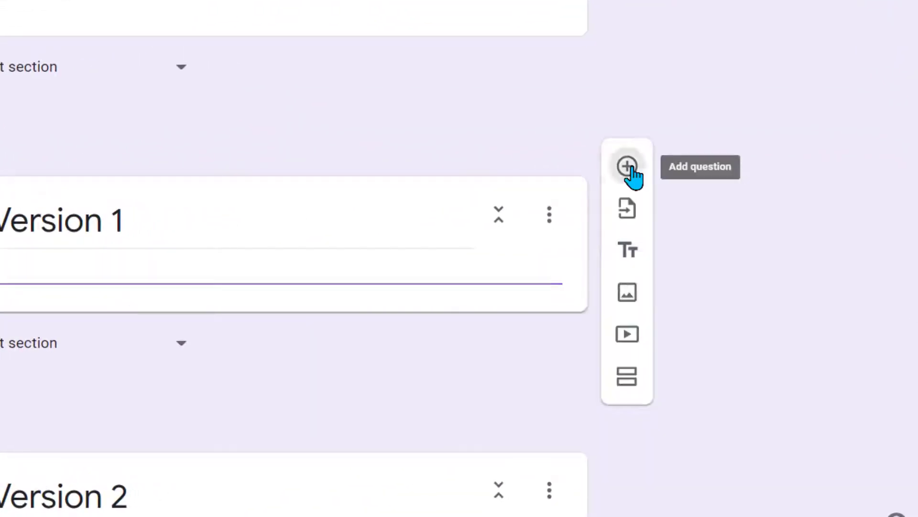
pyautogui.click(655, 181)
pyautogui.write('What year did Disneyland open')
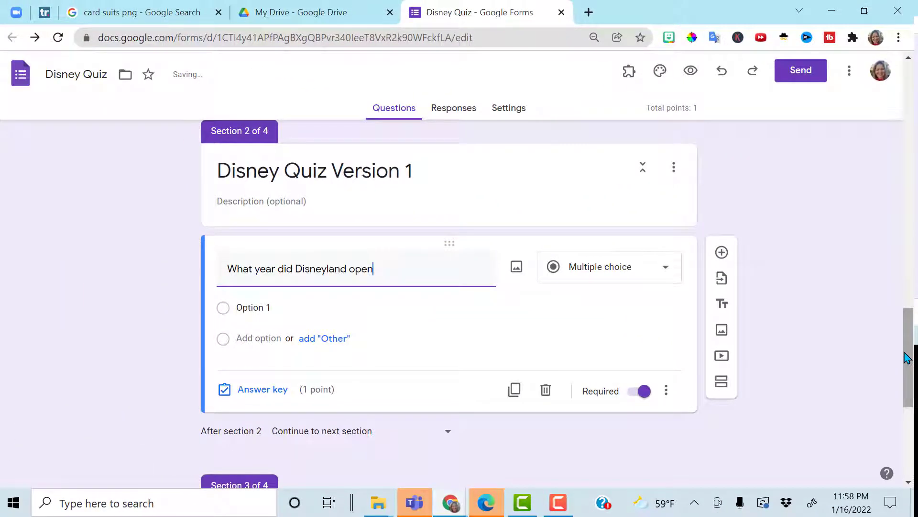
pyautogui.write('?')
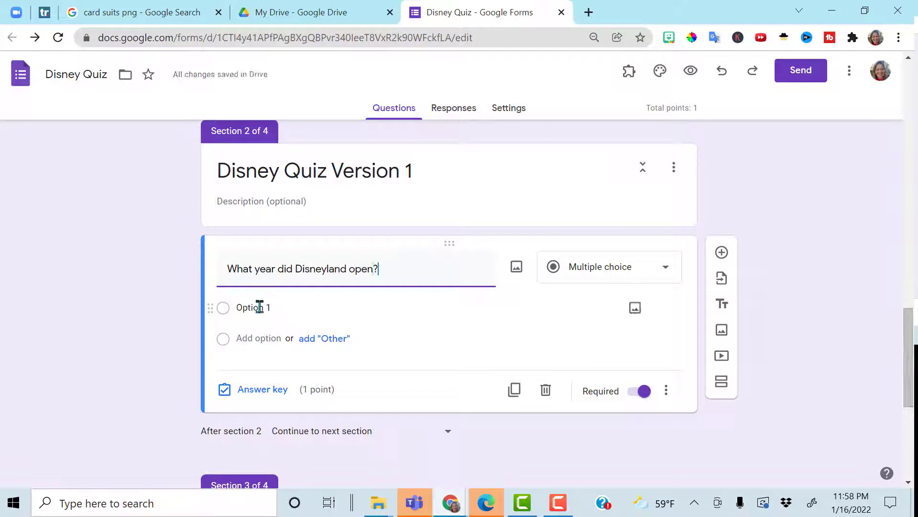
pyautogui.click(259, 307)
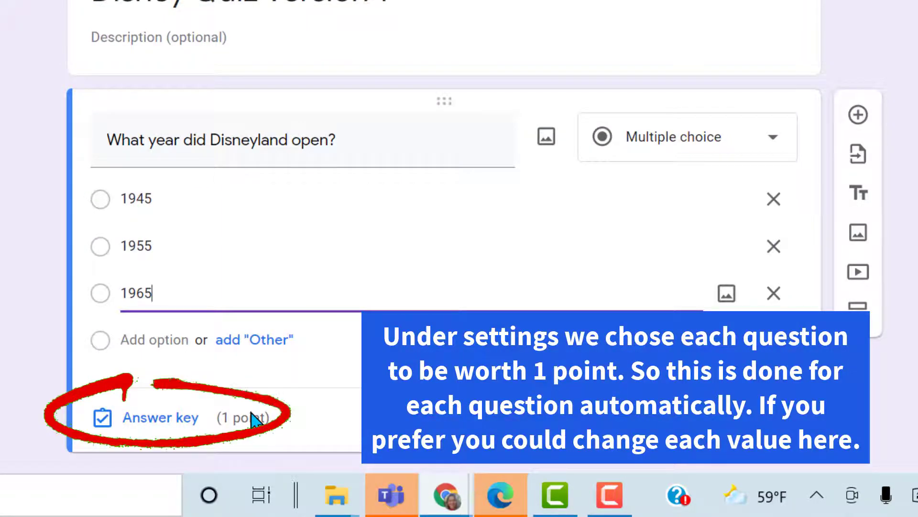
# - Mark 1955 as the correct answer in the Disneyland question's answer key
pyautogui.click(180, 422)
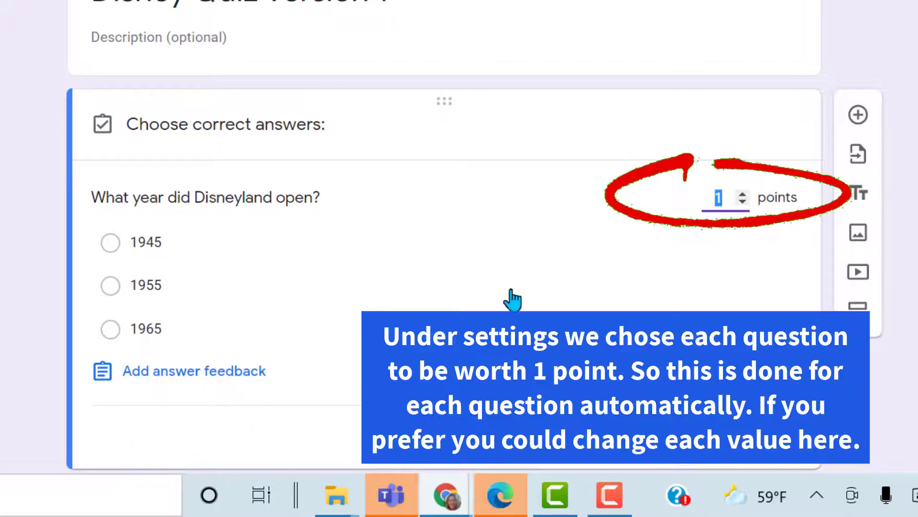
pyautogui.click(297, 297)
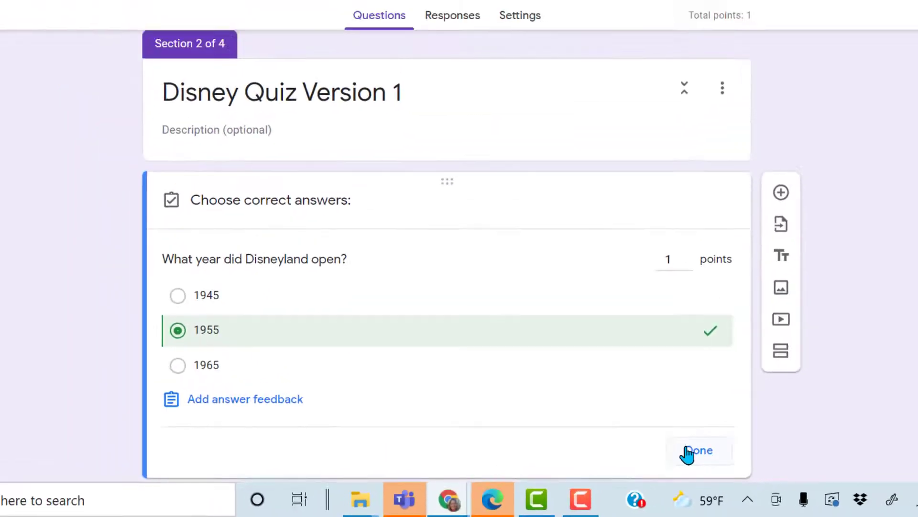
pyautogui.click(688, 451)
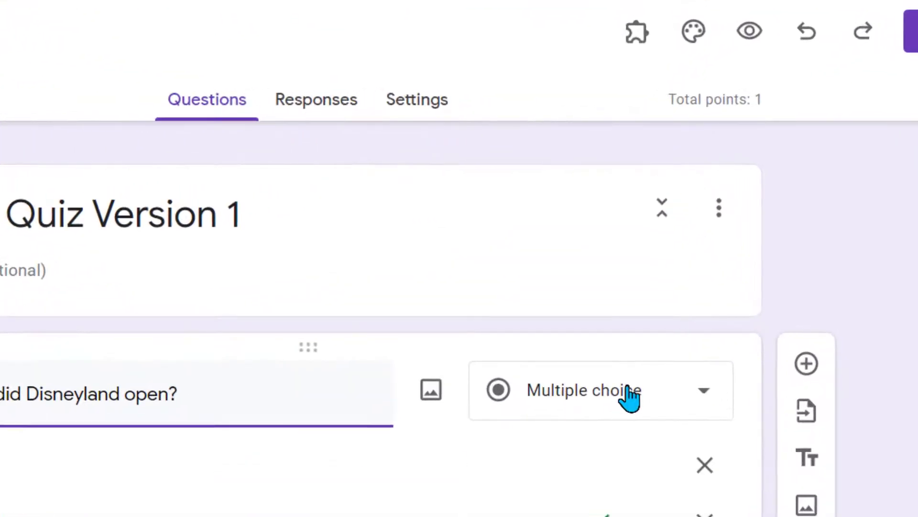
pyautogui.click(701, 398)
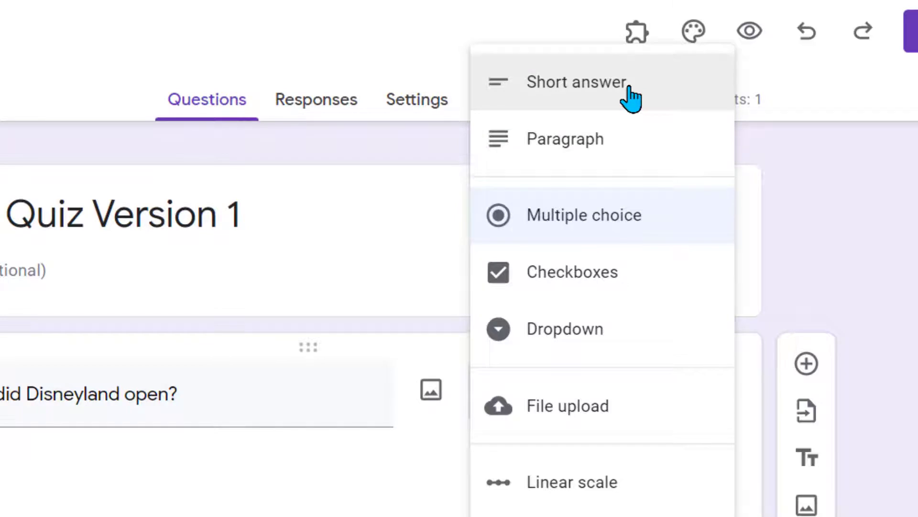
pyautogui.click(366, 484)
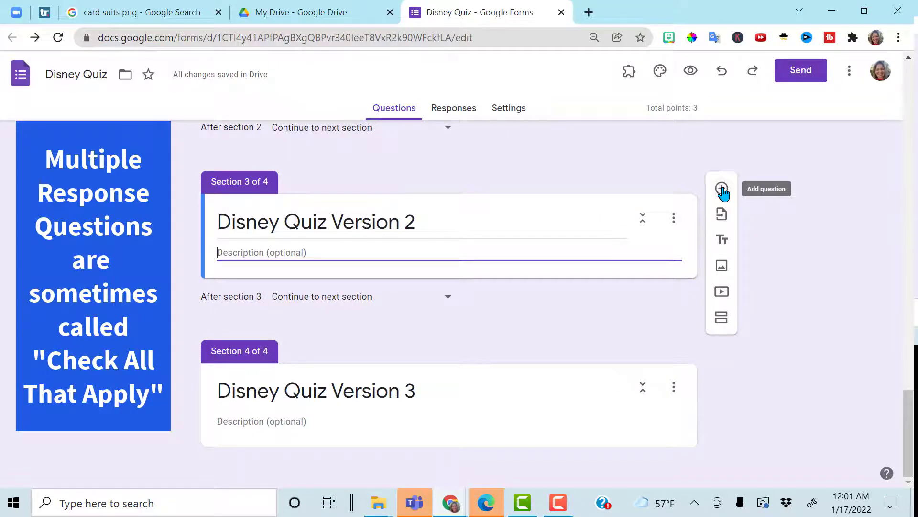
# - Add a checkboxes question "What are the names of Hades minions in Hercules?" to the Disney Quiz Version 2 section, with options Pain, Paul and Panic
pyautogui.click(722, 189)
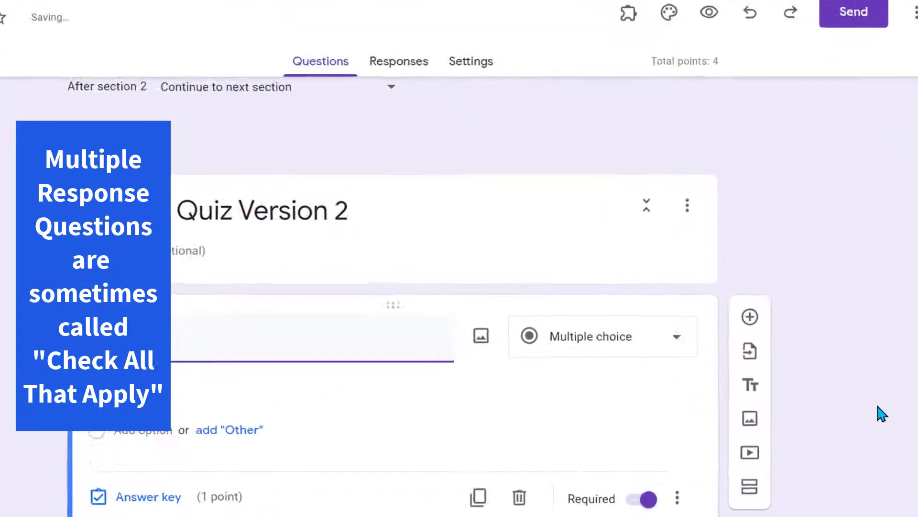
pyautogui.write('What are the names of Hades minions in Hercules?')
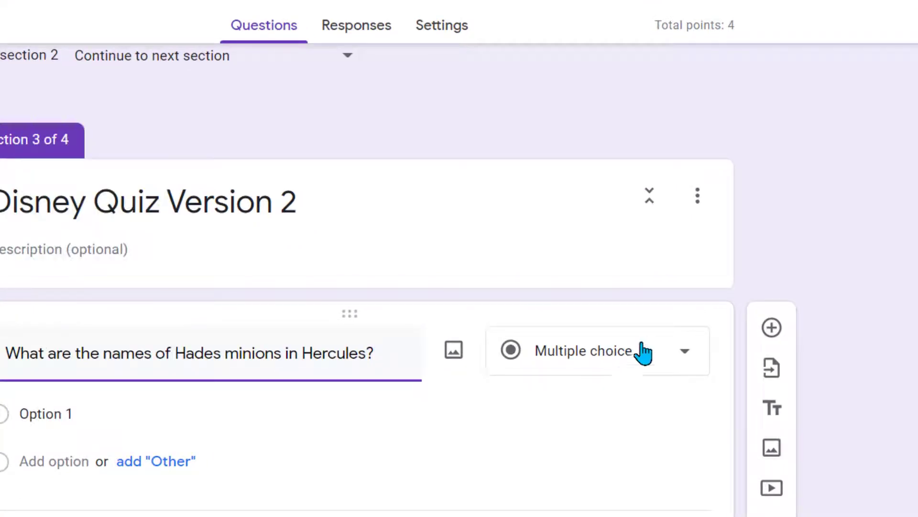
pyautogui.click(667, 352)
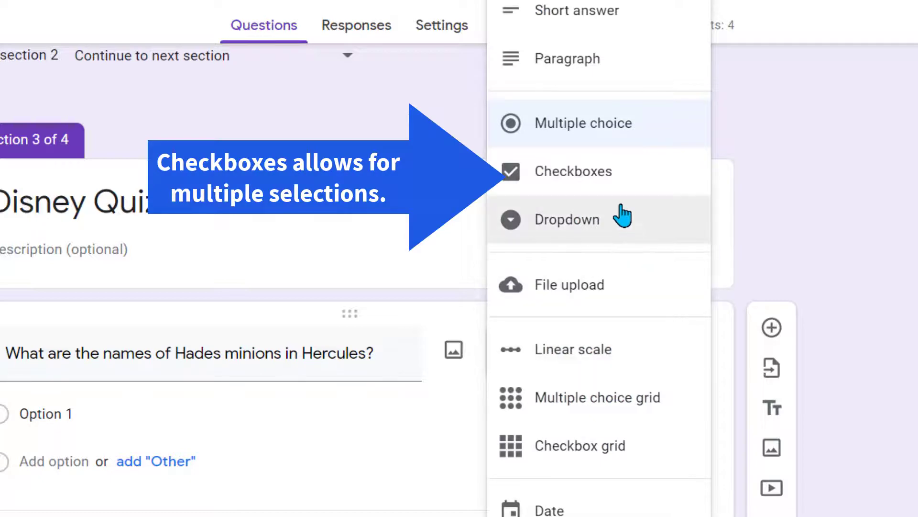
pyautogui.click(605, 178)
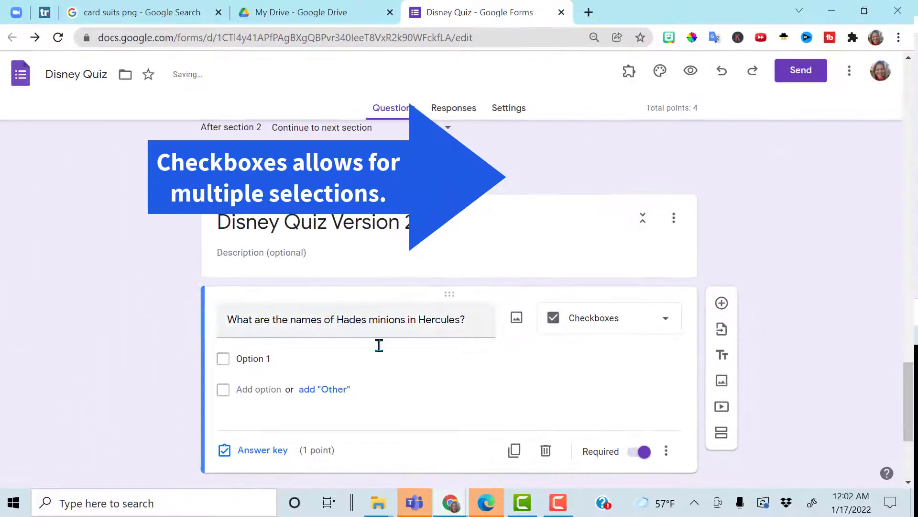
pyautogui.click(224, 368)
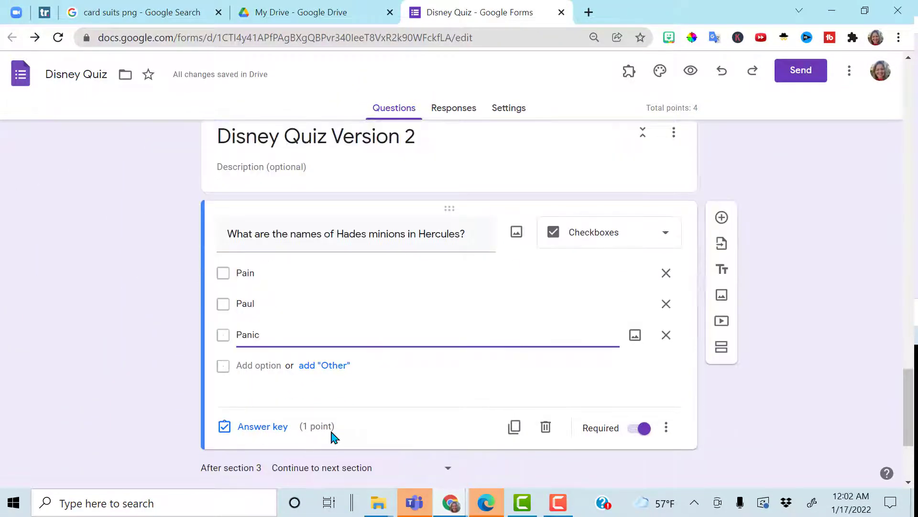
# - Mark Pain and Panic as the correct answers in the Hades minions question's answer key
pyautogui.click(266, 428)
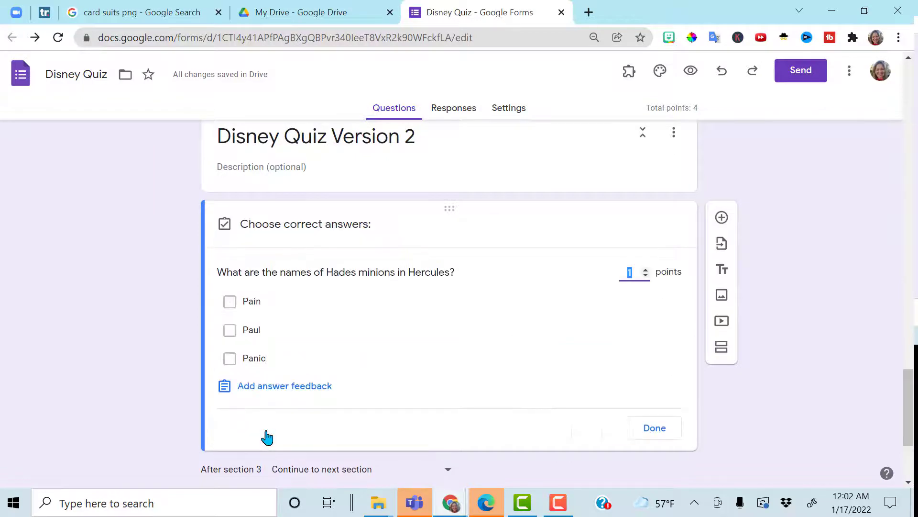
pyautogui.click(231, 302)
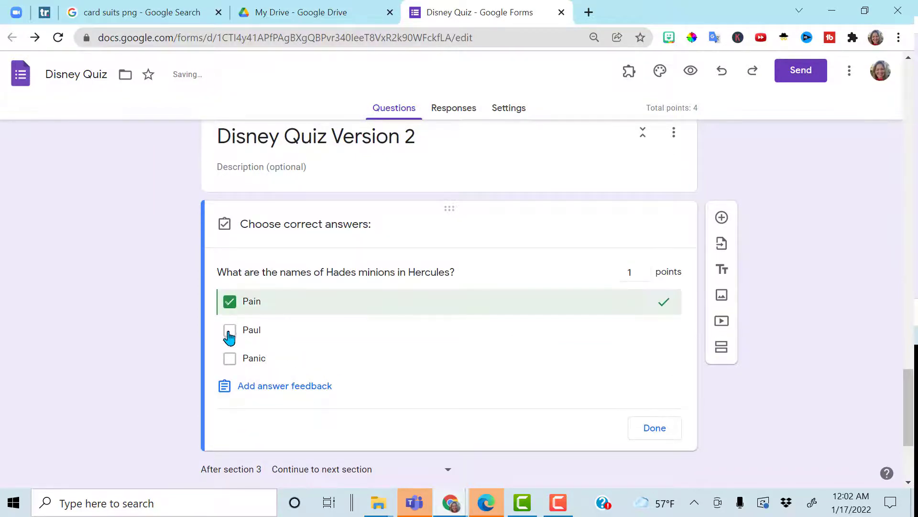
pyautogui.click(229, 358)
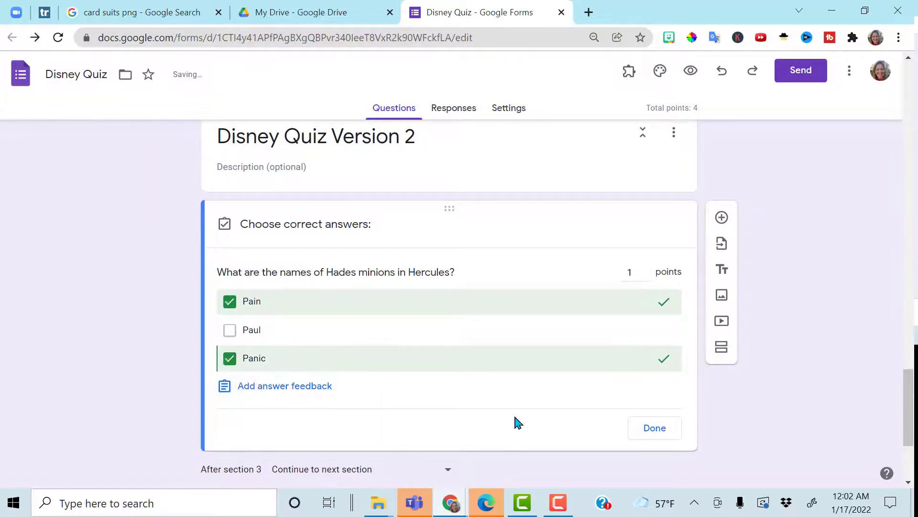
pyautogui.click(655, 432)
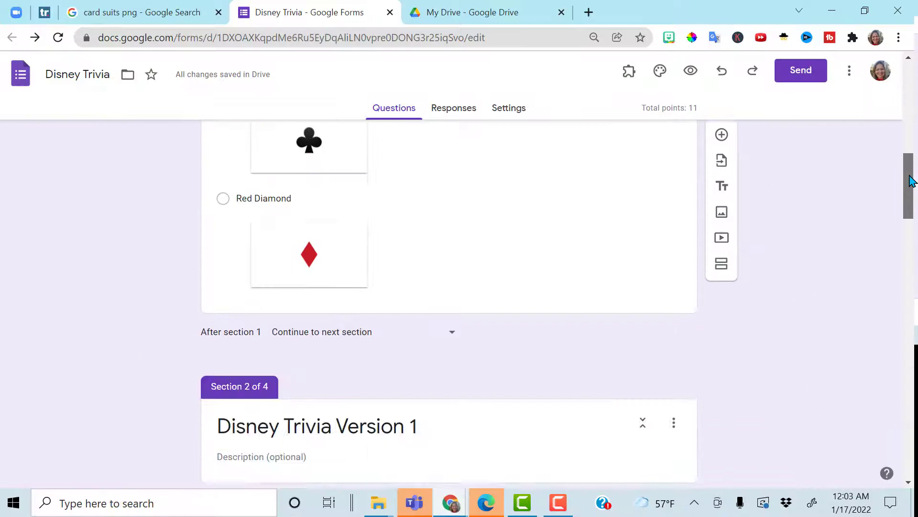
# - In the Disney Trivia form, enable "Go to section based on answer" for the "Which Suit did You Receive?" question
pyautogui.moveTo(912, 181); pyautogui.dragTo(888, 150)
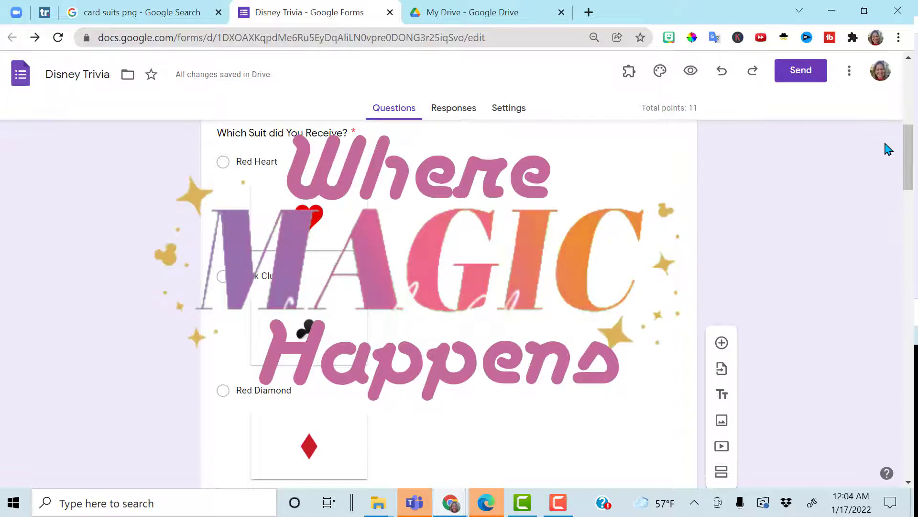
pyautogui.moveTo(910, 159); pyautogui.dragTo(912, 154)
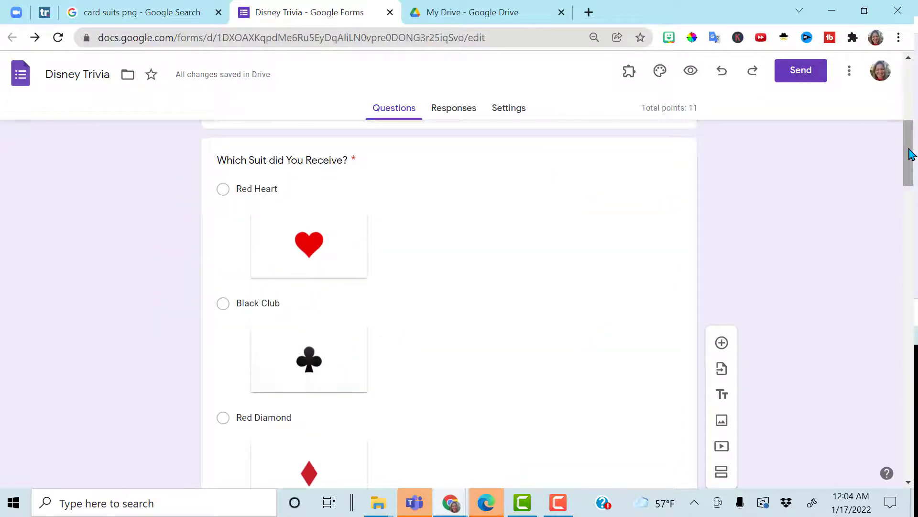
pyautogui.moveTo(912, 154); pyautogui.dragTo(911, 163)
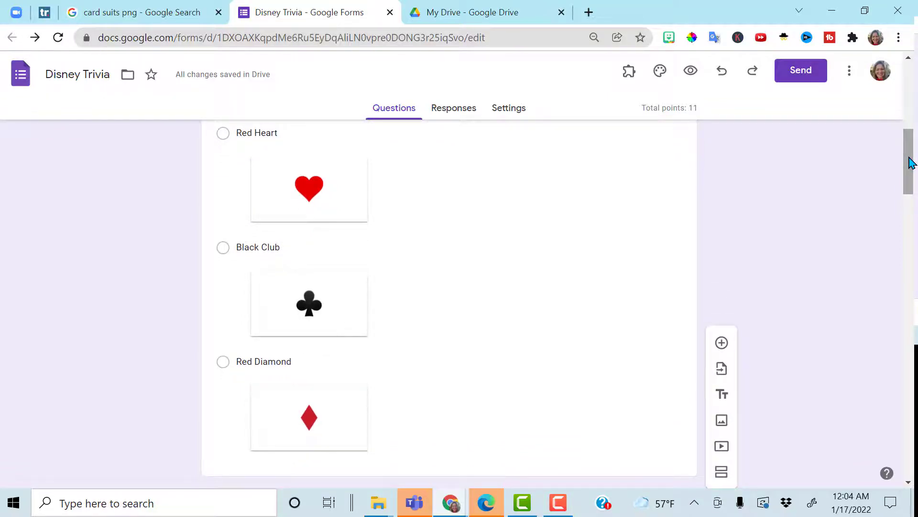
pyautogui.click(546, 271)
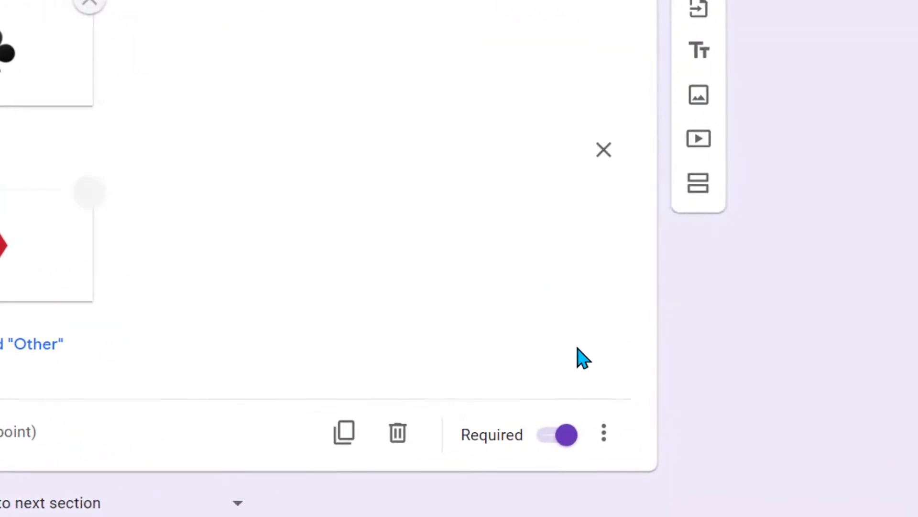
pyautogui.click(605, 433)
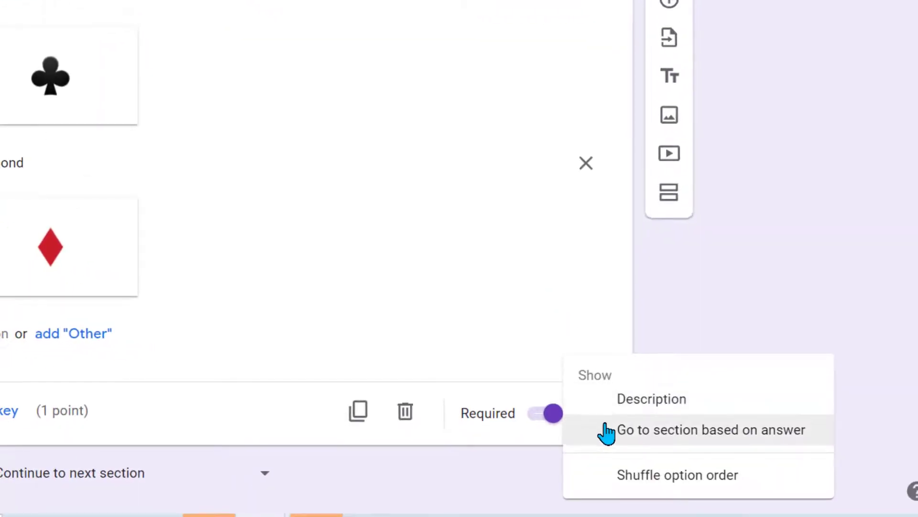
pyautogui.click(634, 432)
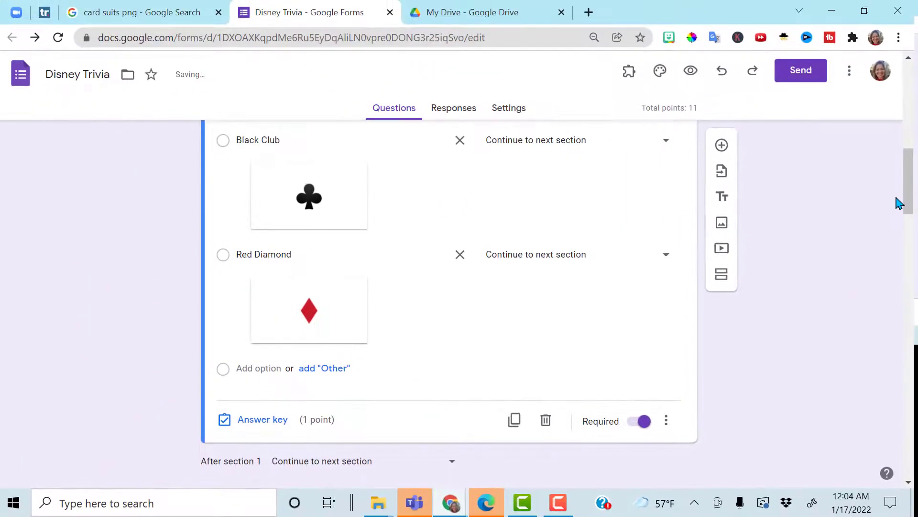
# - Route Red Heart to section 2 (Version 1), Black Club to section 3 (Version 2) and Red Diamond to section 4 (Version 3)
pyautogui.scroll(4, 890, 182)
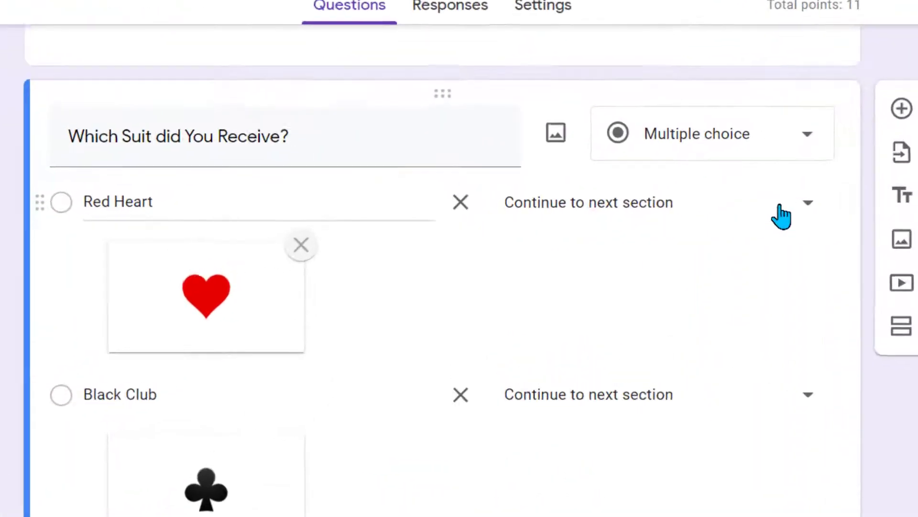
pyautogui.click(808, 206)
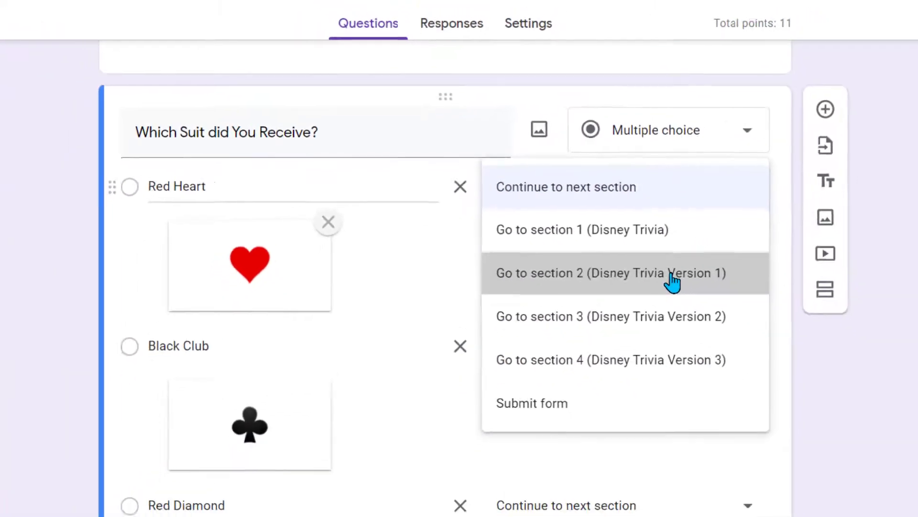
pyautogui.click(734, 315)
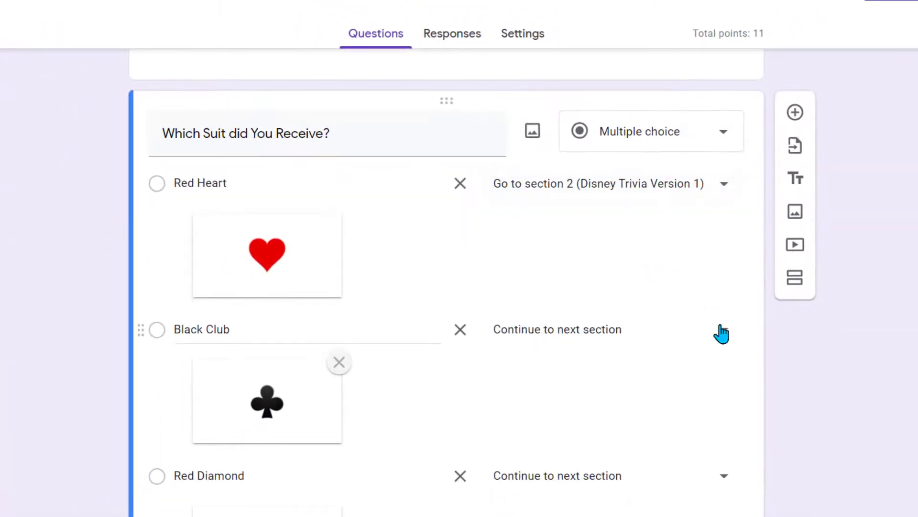
pyautogui.click(722, 333)
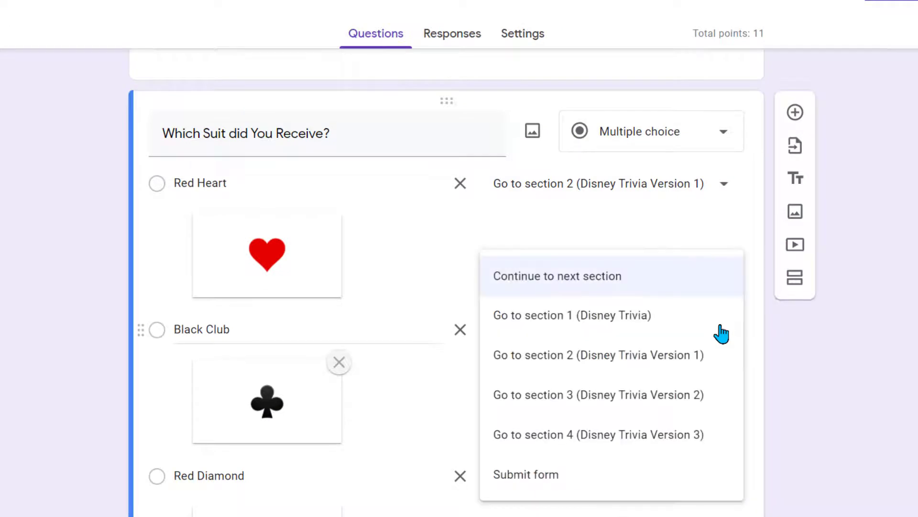
pyautogui.click(663, 401)
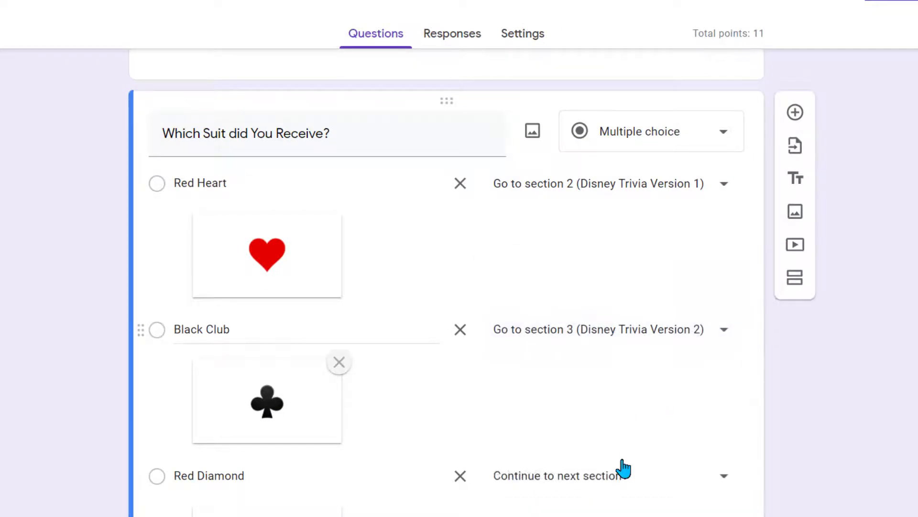
pyautogui.click(717, 478)
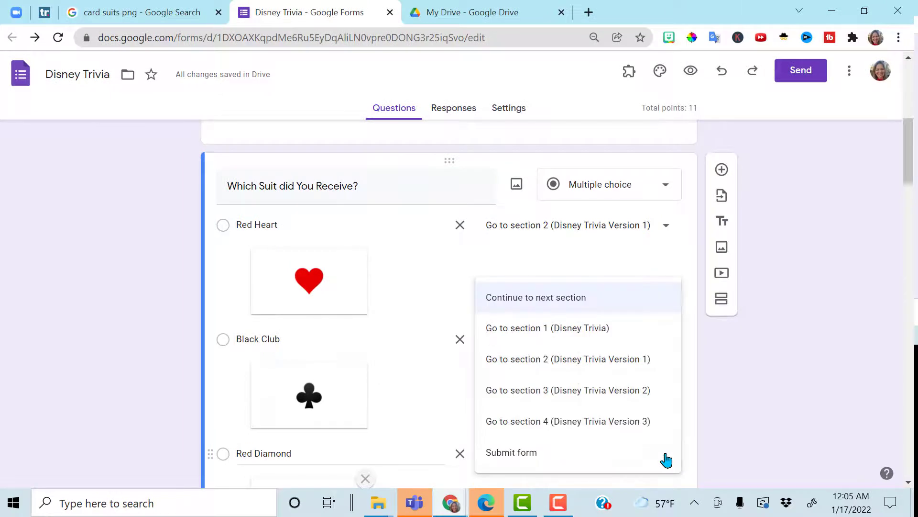
pyautogui.click(641, 433)
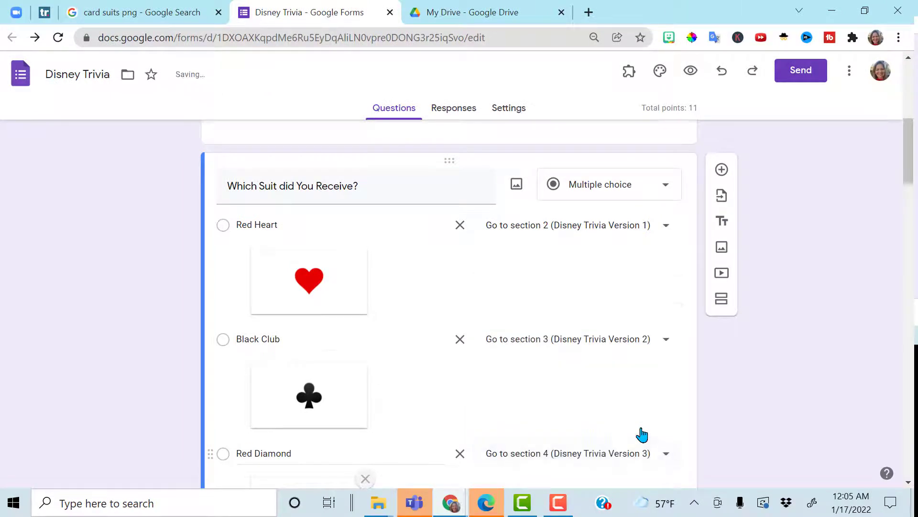
# - Set the form to submit after section 2, Disney Trivia Version 1
pyautogui.moveTo(907, 150); pyautogui.dragTo(908, 155)
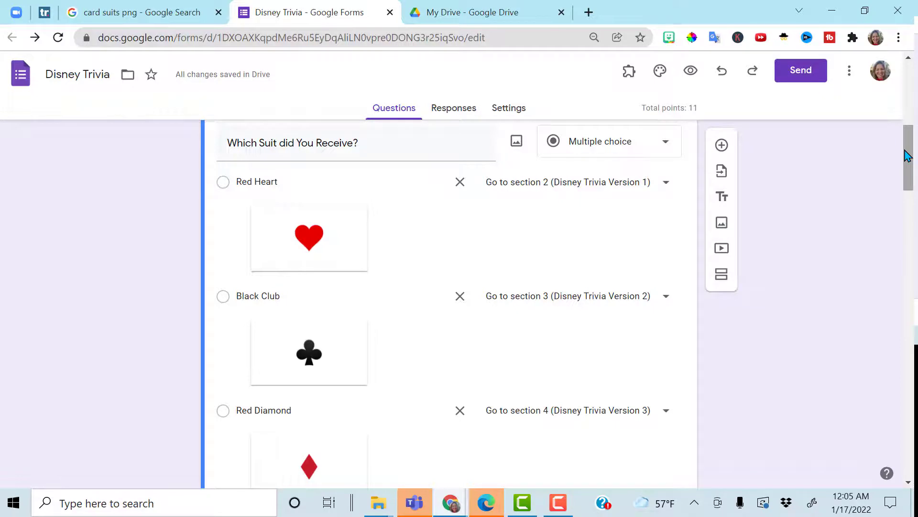
pyautogui.moveTo(908, 156); pyautogui.dragTo(914, 212)
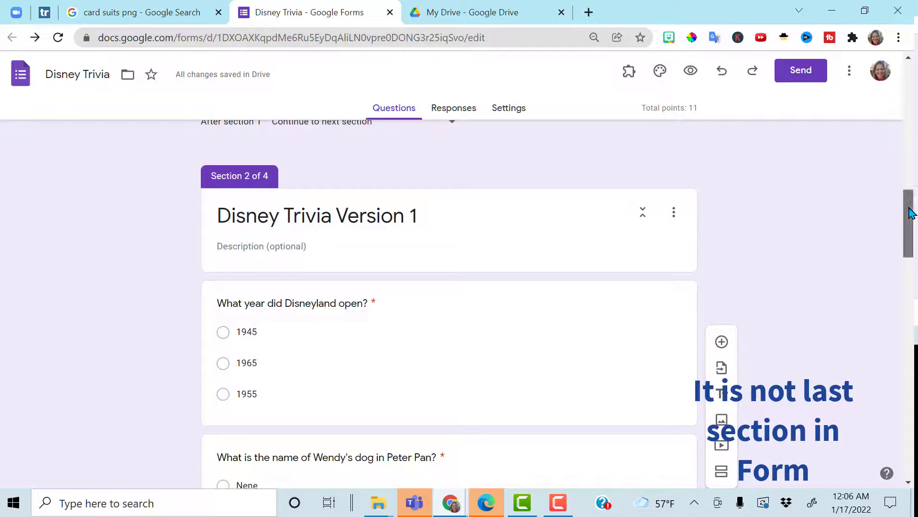
pyautogui.moveTo(911, 213); pyautogui.dragTo(908, 273)
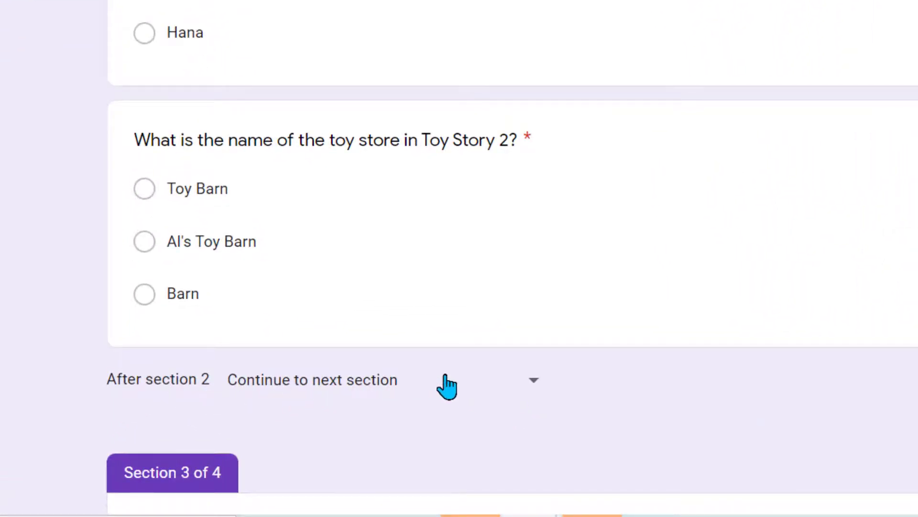
pyautogui.click(534, 388)
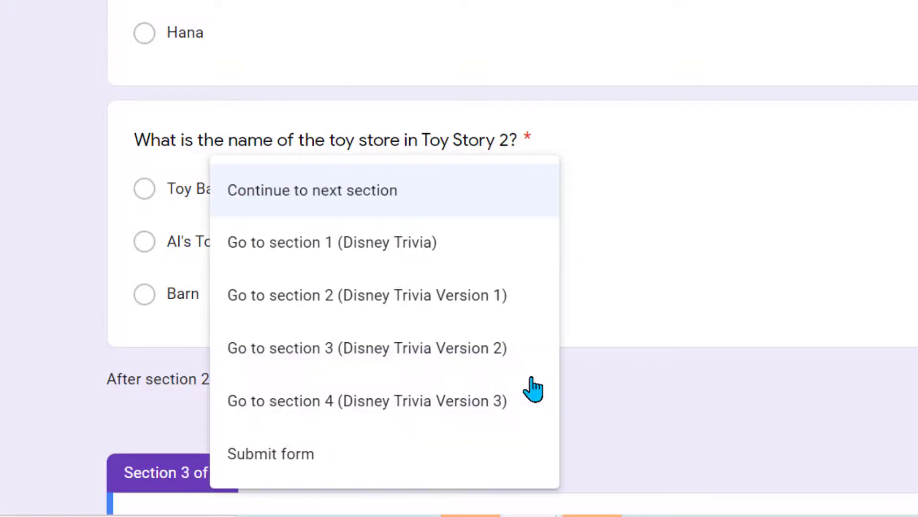
pyautogui.click(327, 463)
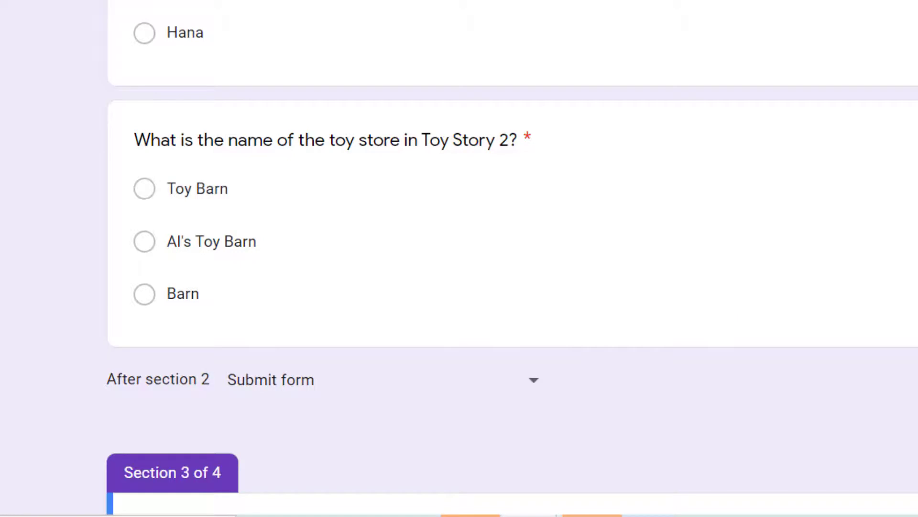
# - Set the form to submit after section 3, Disney Trivia Version 2
pyautogui.scroll(-5, 528, 462)
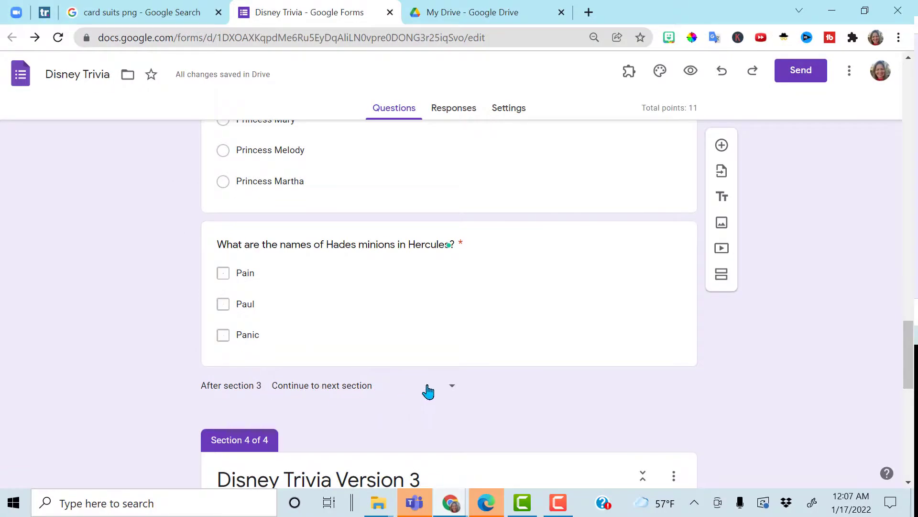
pyautogui.click(454, 391)
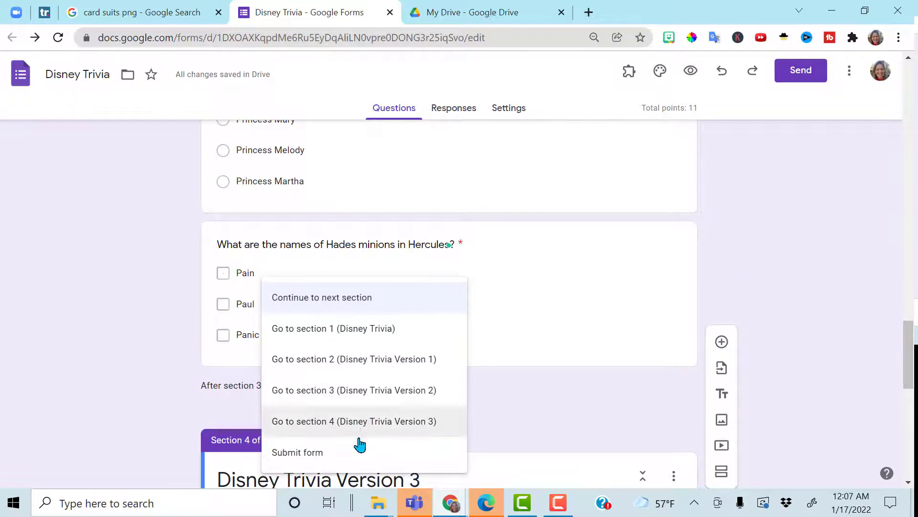
pyautogui.click(359, 453)
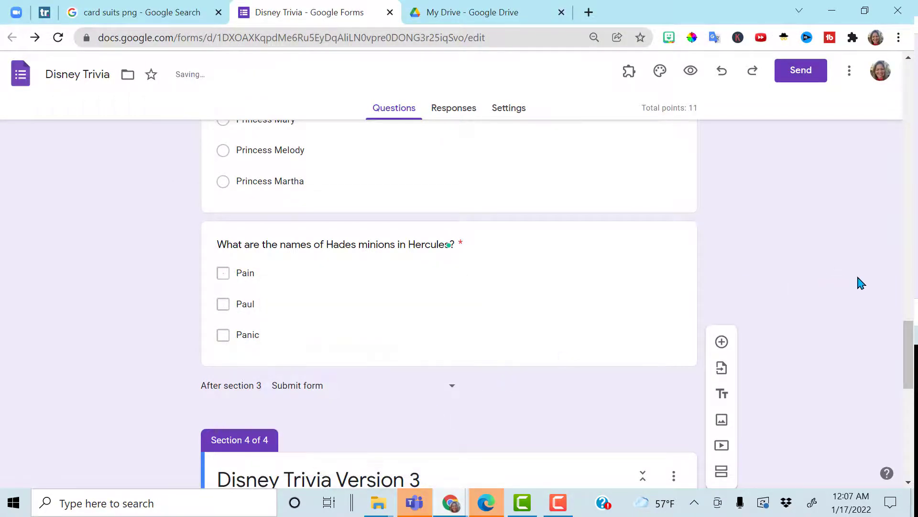
# - Copy the Disney Trivia form's sharing link as a shortened URL
pyautogui.moveTo(914, 327); pyautogui.dragTo(908, 428)
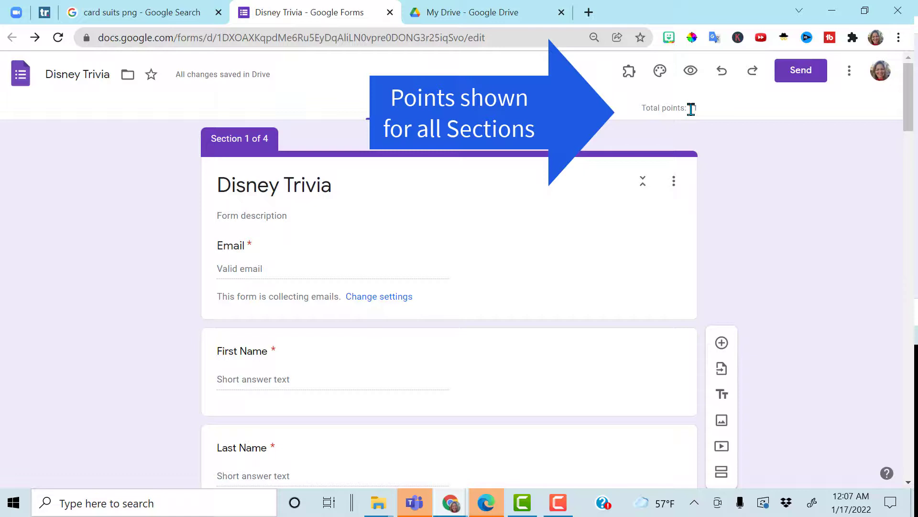
pyautogui.click(801, 77)
pyautogui.click(399, 168)
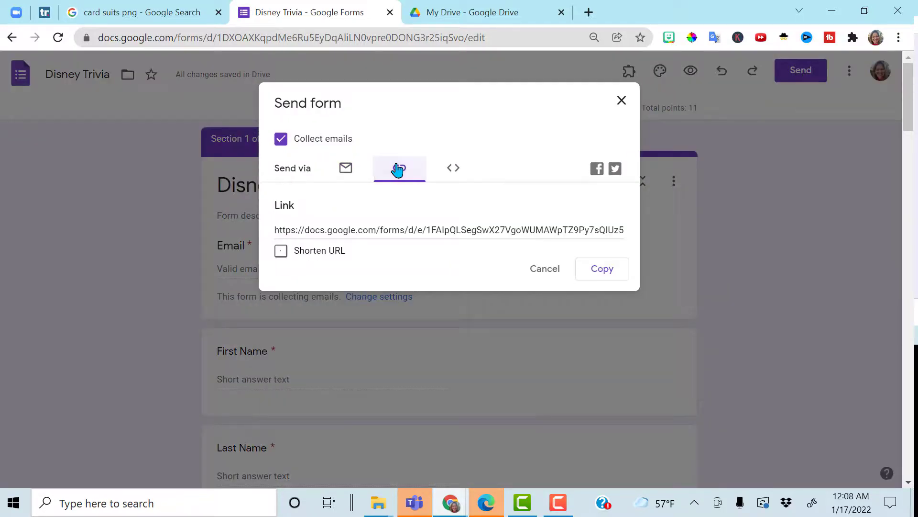
pyautogui.click(289, 250)
pyautogui.click(601, 270)
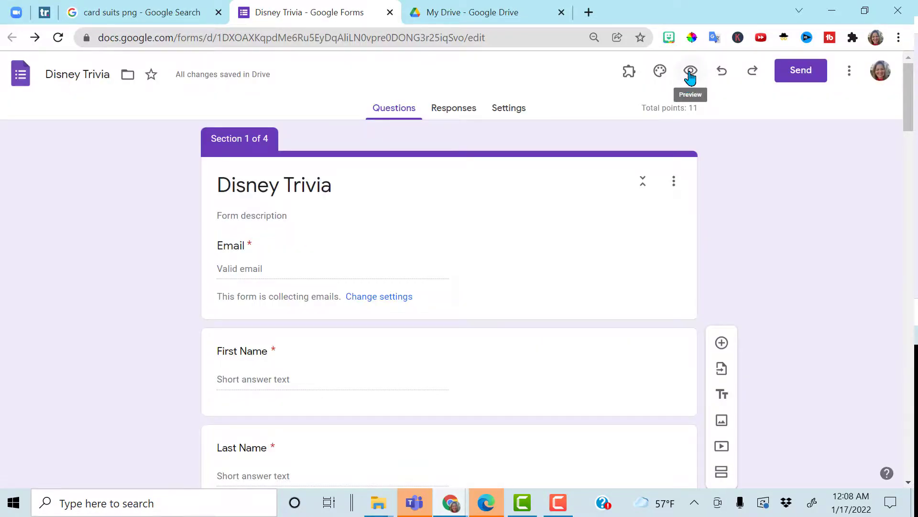
# - Preview the Disney Trivia form and fill in the respondent's last name and first initial
pyautogui.click(690, 72)
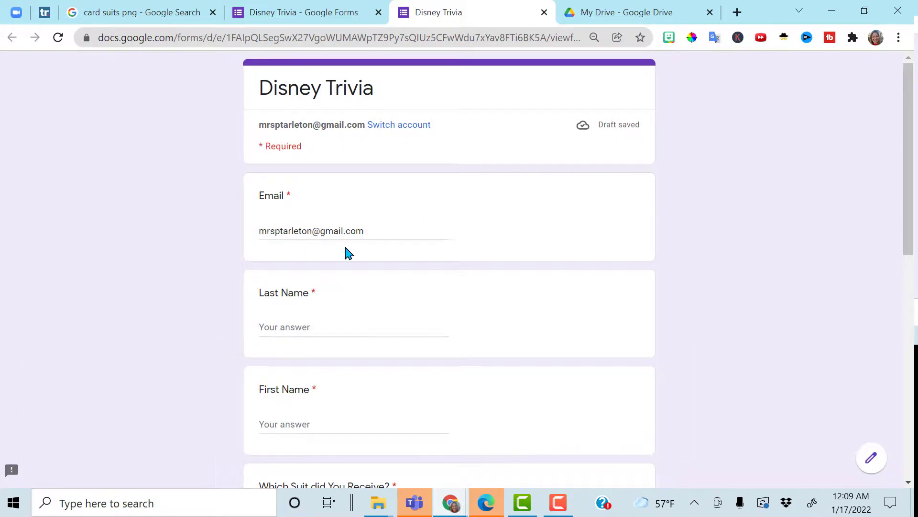
pyautogui.click(289, 330)
pyautogui.write('Tarleton')
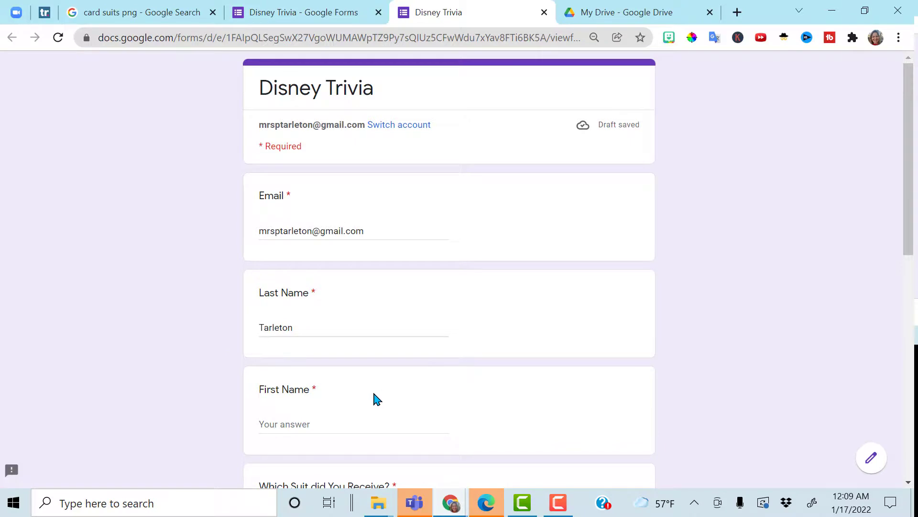
pyautogui.click(298, 423)
pyautogui.write('P')
# - Choose Black Club as the suit received and continue to the matching quiz section
pyautogui.scroll(-5, 298, 423)
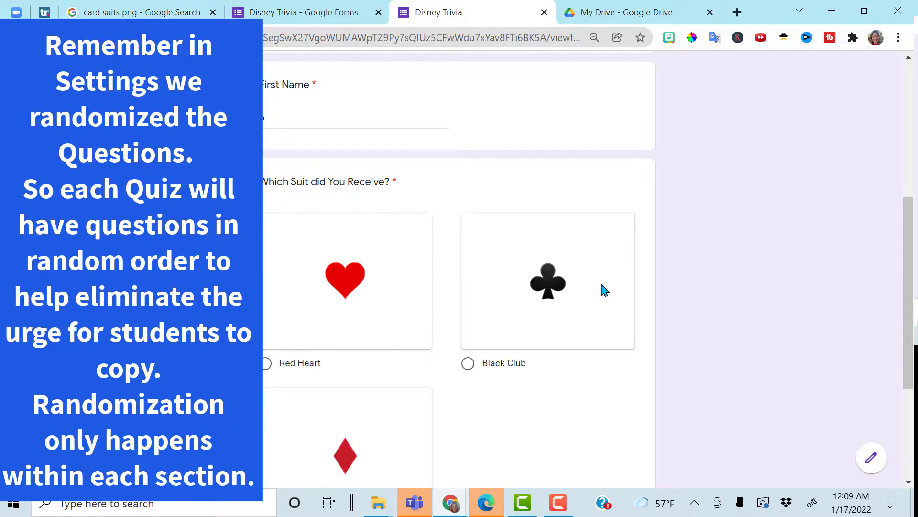
pyautogui.click(476, 365)
pyautogui.scroll(-4, 270, 401)
pyautogui.click(268, 393)
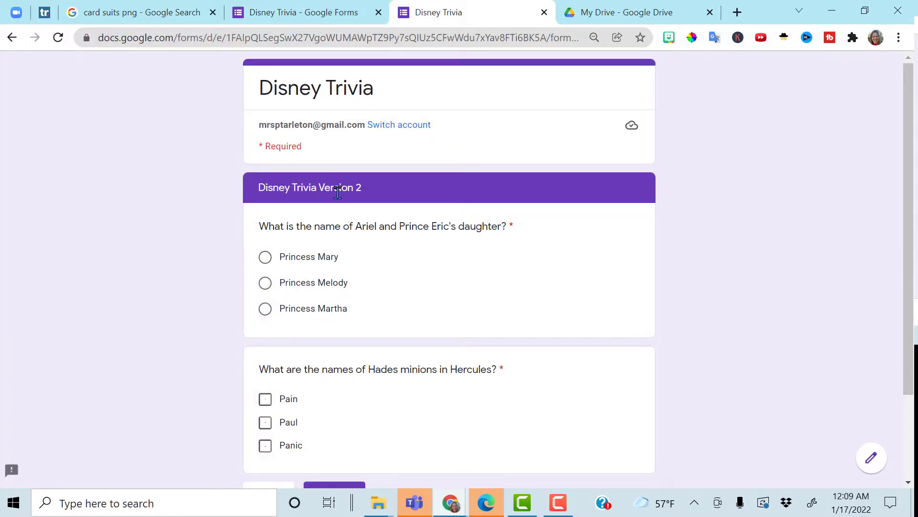
# - Answer Princess Melody for Ariel's daughter and Pain and Panic for Hades' minions, and submit the quiz
pyautogui.click(265, 283)
pyautogui.click(265, 399)
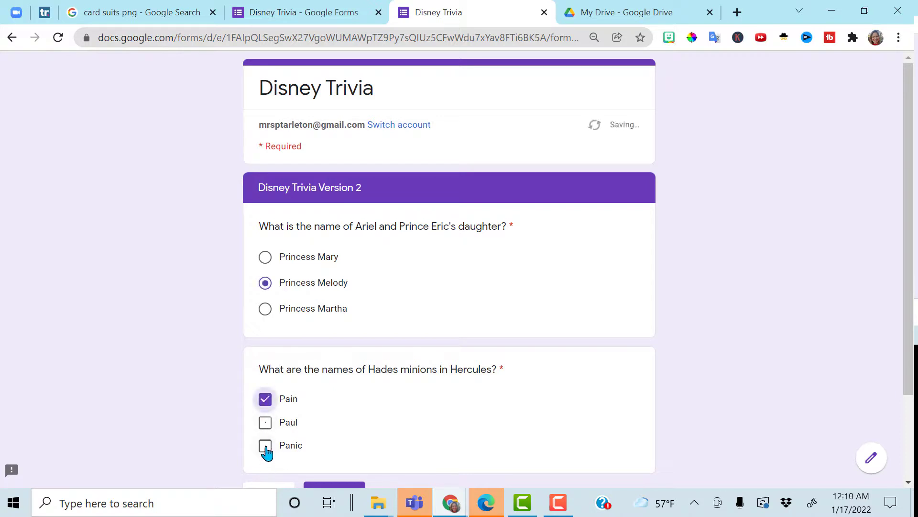
pyautogui.click(265, 445)
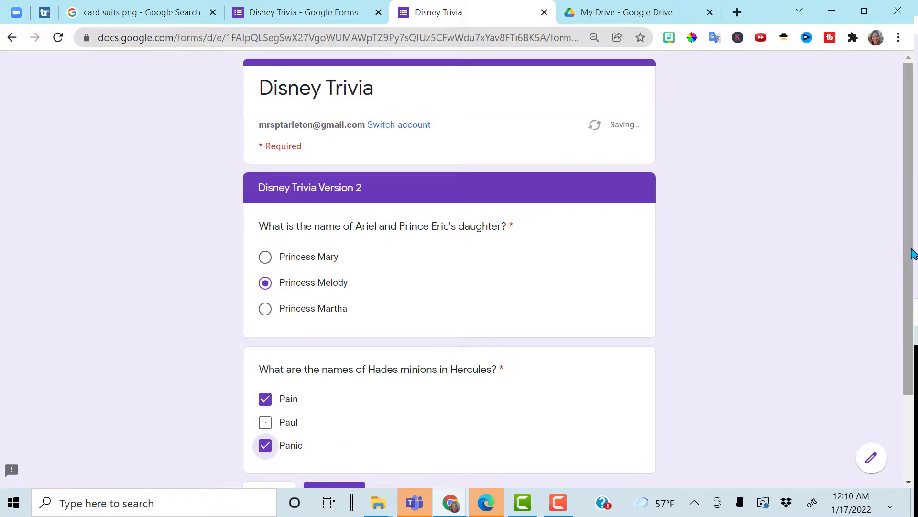
pyautogui.scroll(-3, 340, 408)
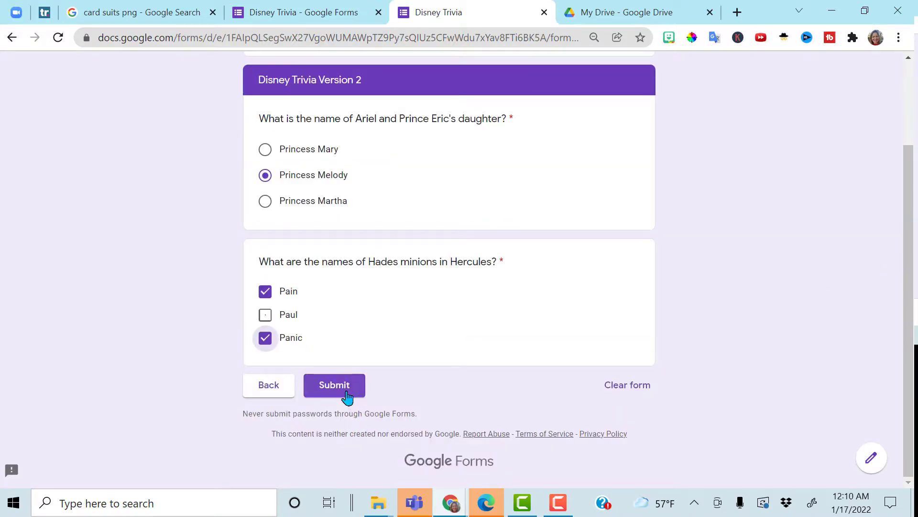
# - Return to the form editor and review the collected quiz responses in summary and by question
pyautogui.click(329, 13)
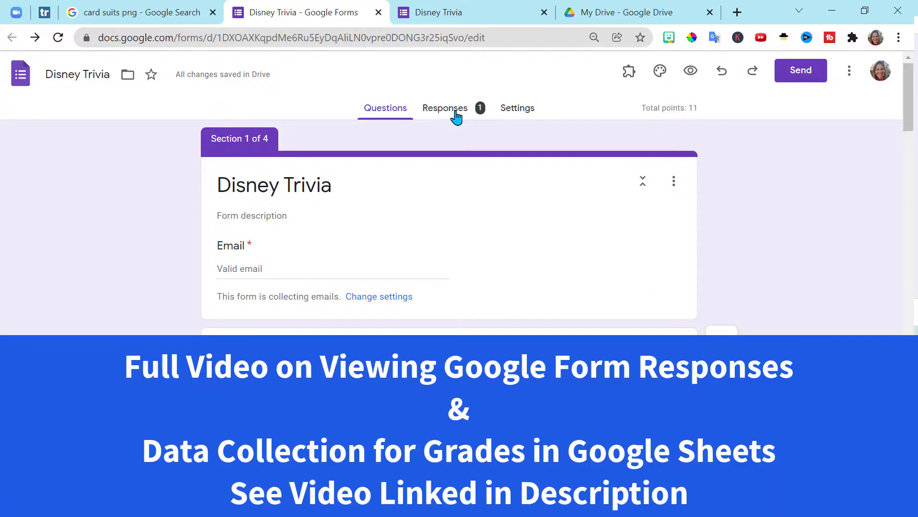
pyautogui.click(456, 116)
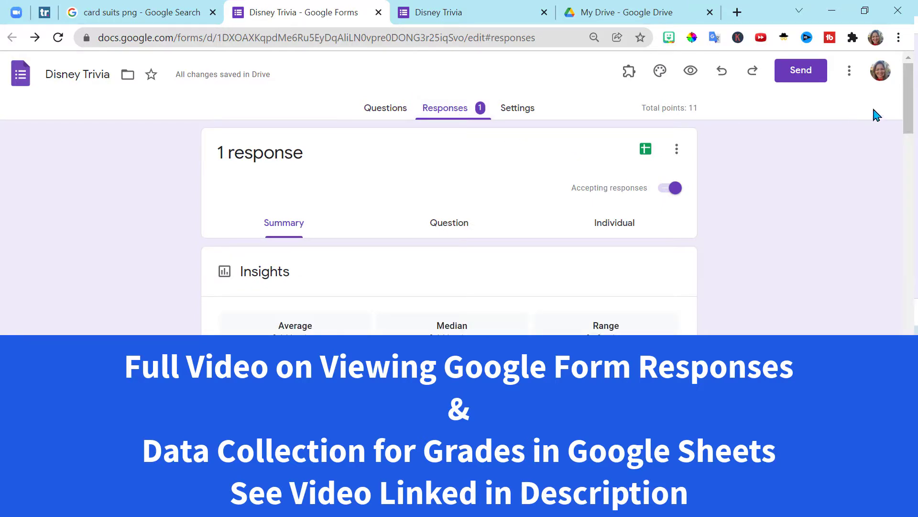
pyautogui.moveTo(914, 104); pyautogui.dragTo(912, 144)
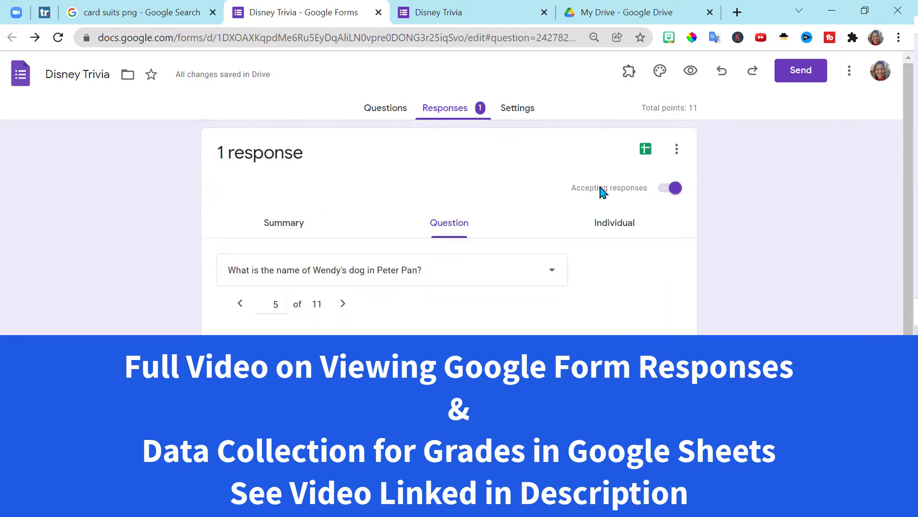